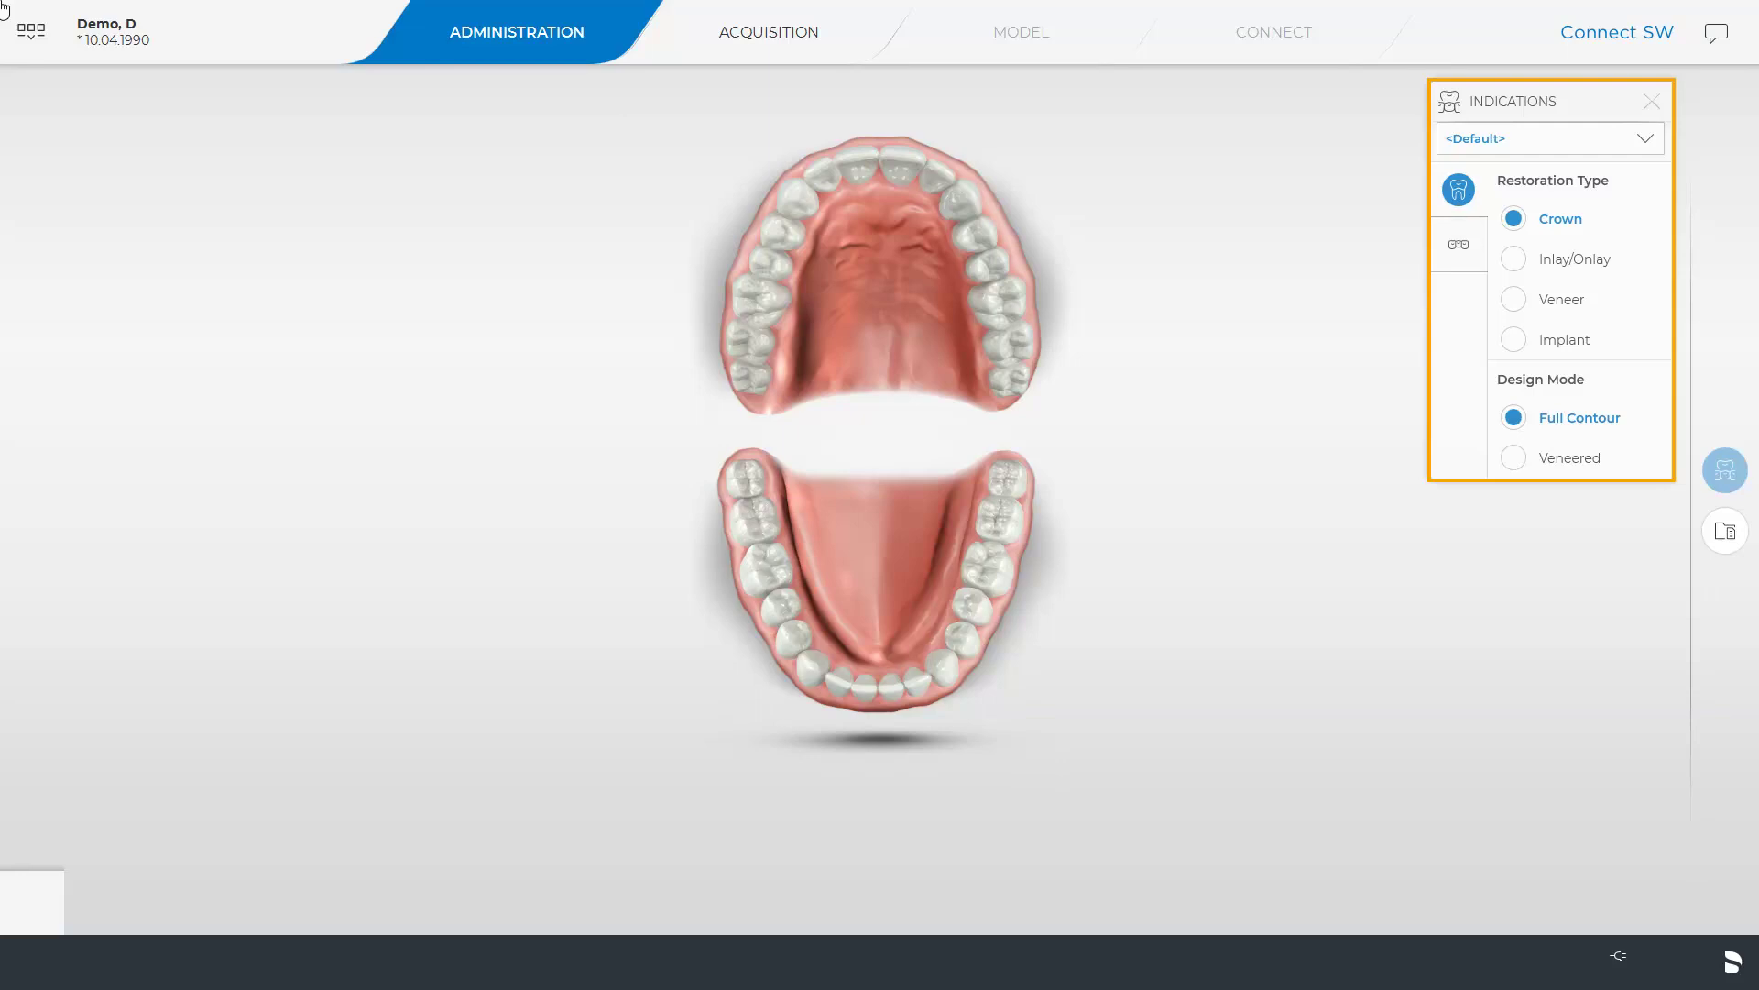
- Mark lower tooth 35 on the jaw chart as a full-contour crown
{"action": "left_click", "coordinate": [974, 607]}
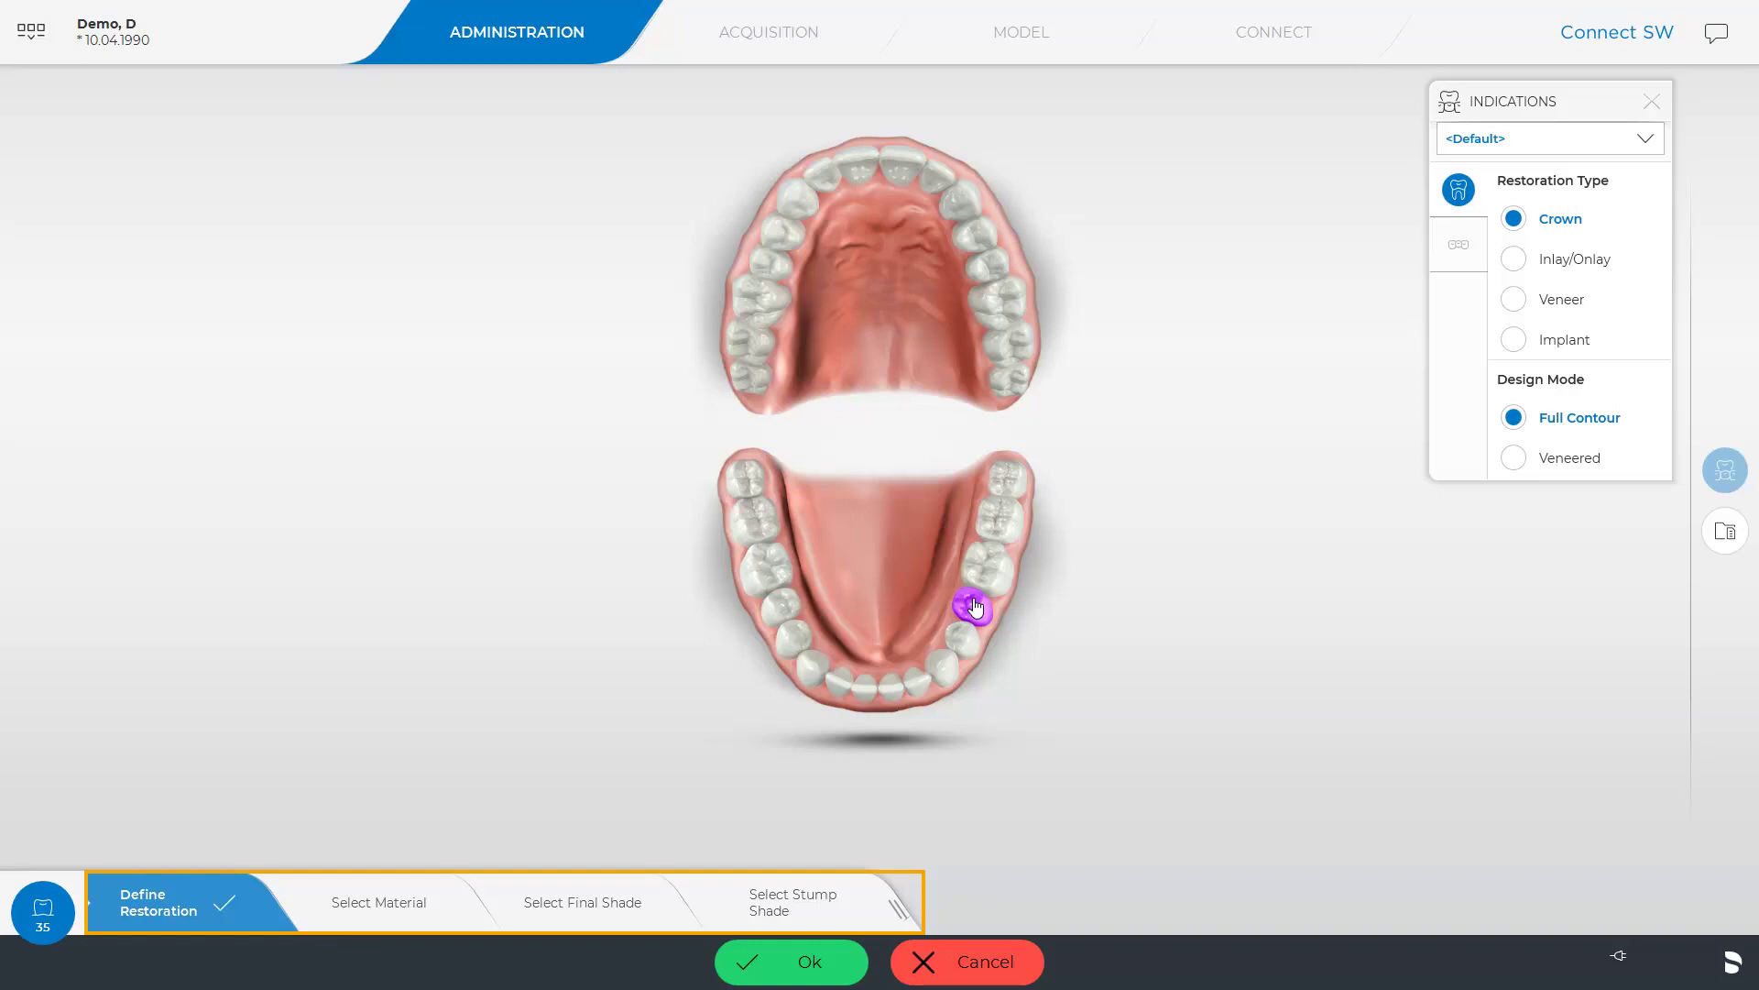
- Choose Glaskeramik material and VITA Classic shade A3 for the tooth 35 crown, then confirm
{"action": "left_click", "coordinate": [361, 902]}
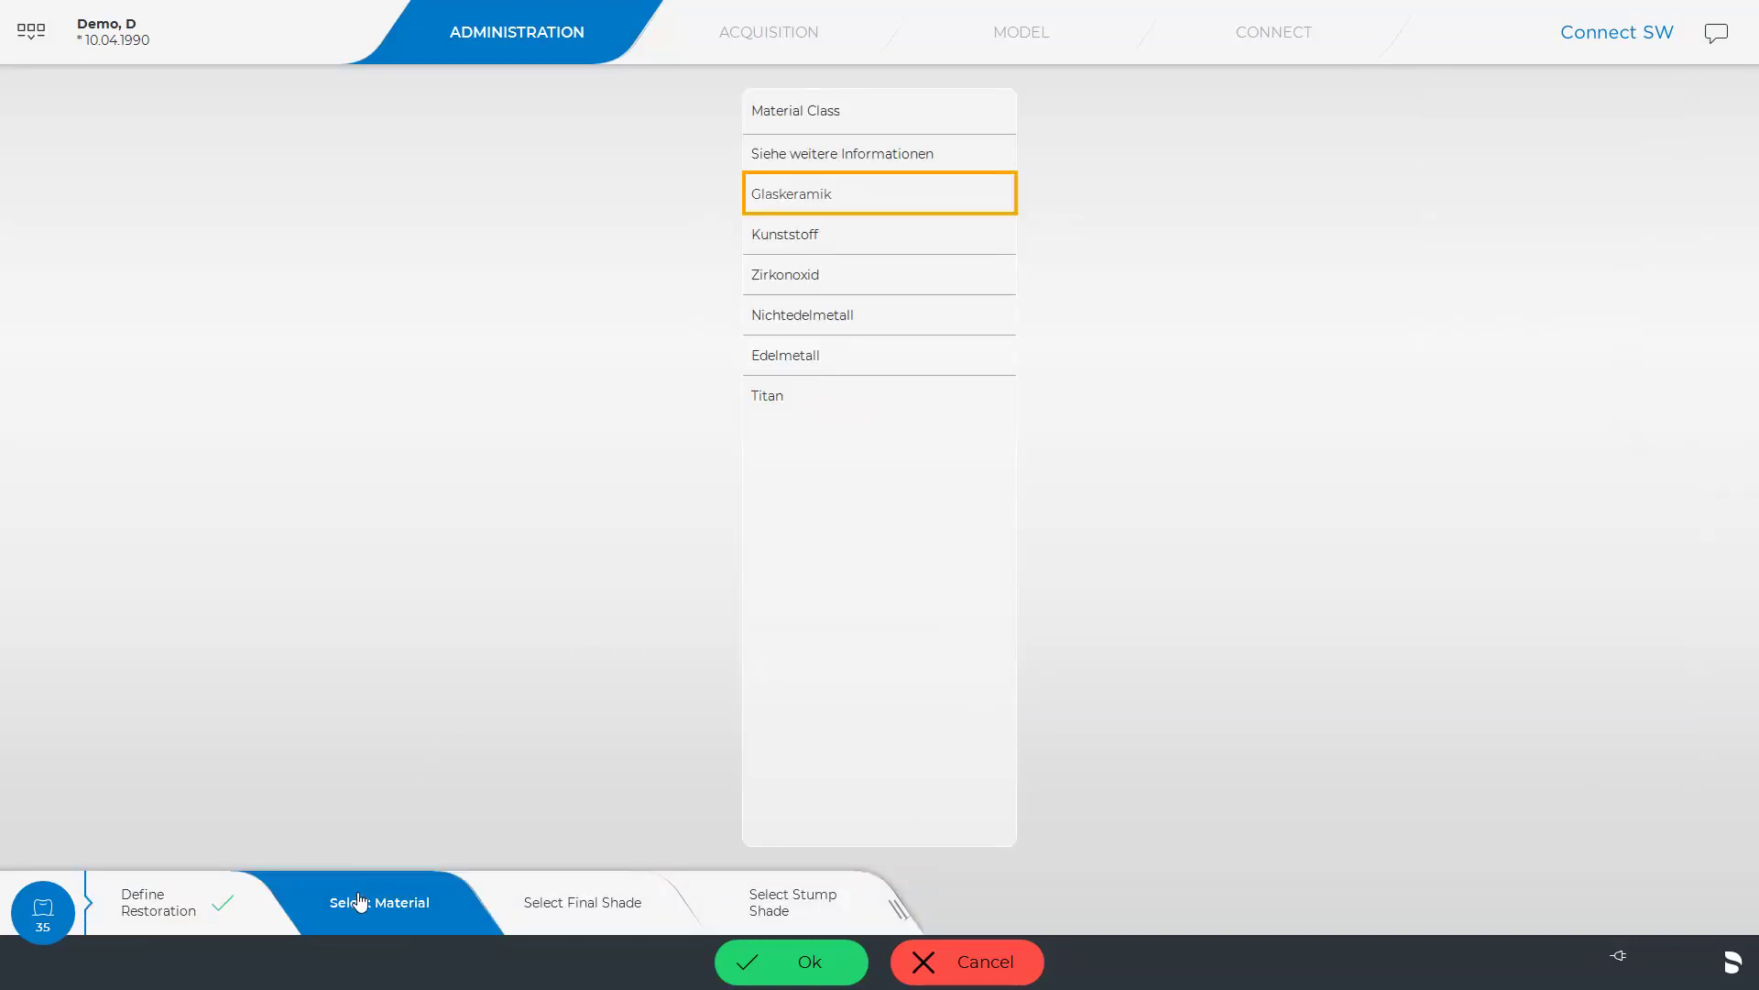
{"action": "left_click", "coordinate": [810, 194]}
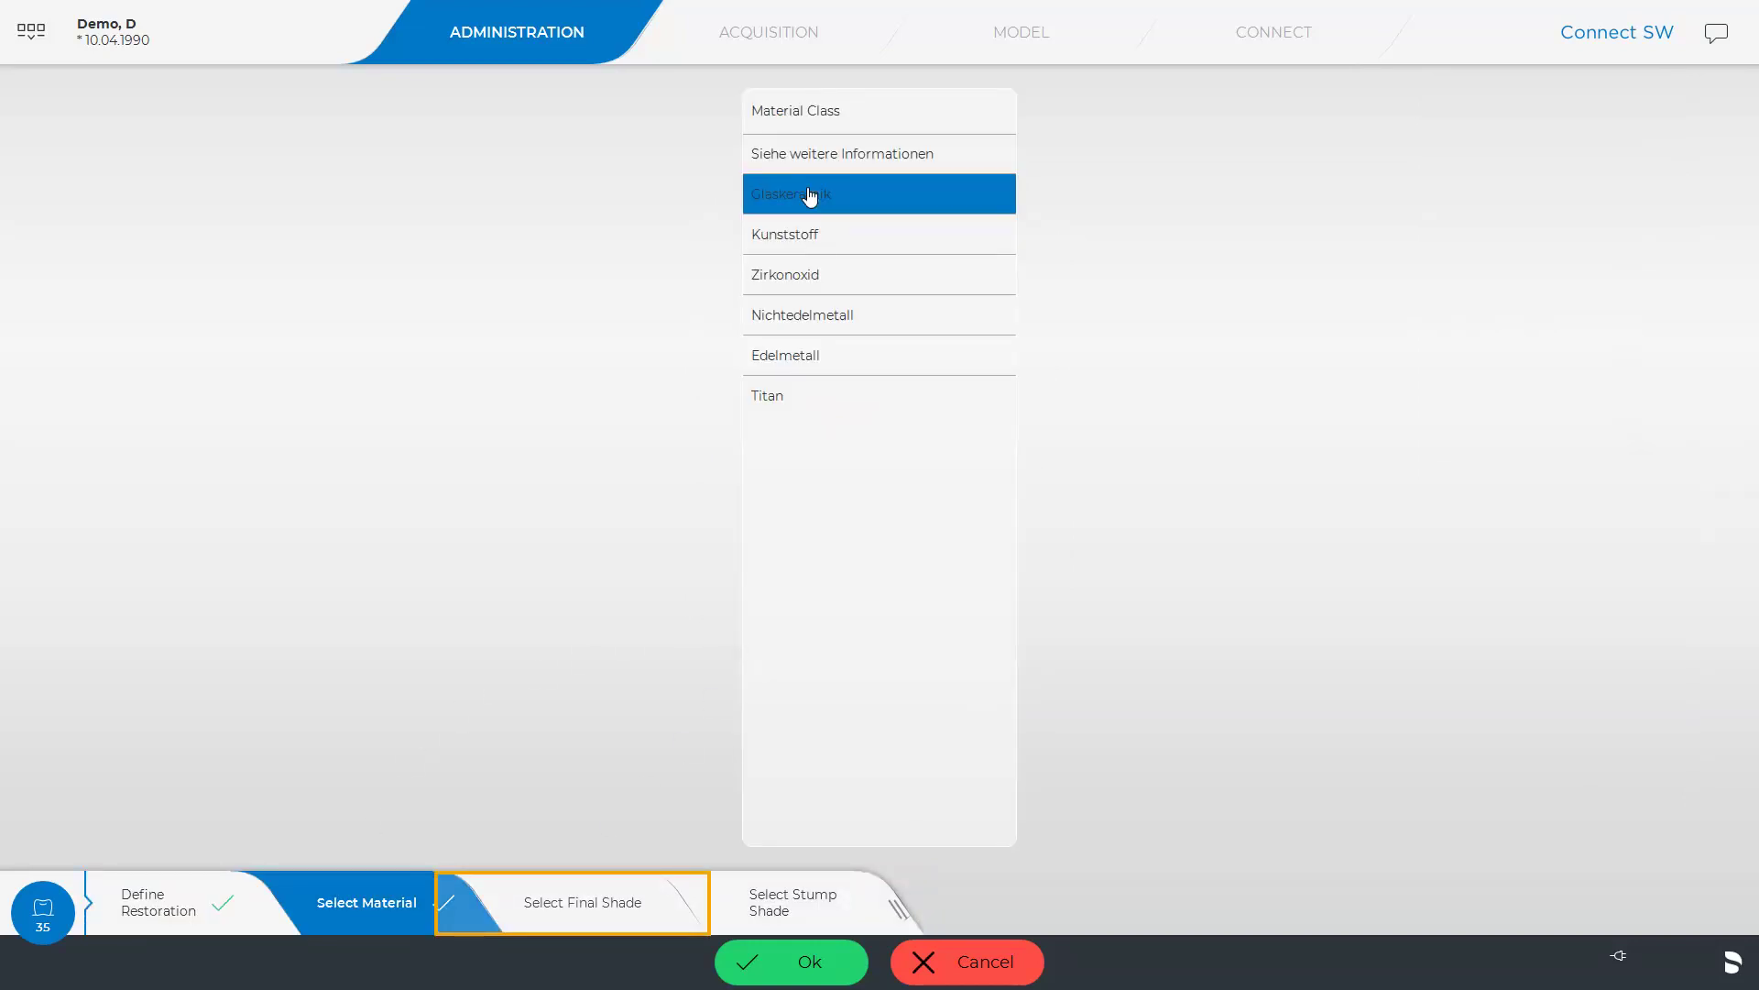
{"action": "left_click", "coordinate": [568, 900]}
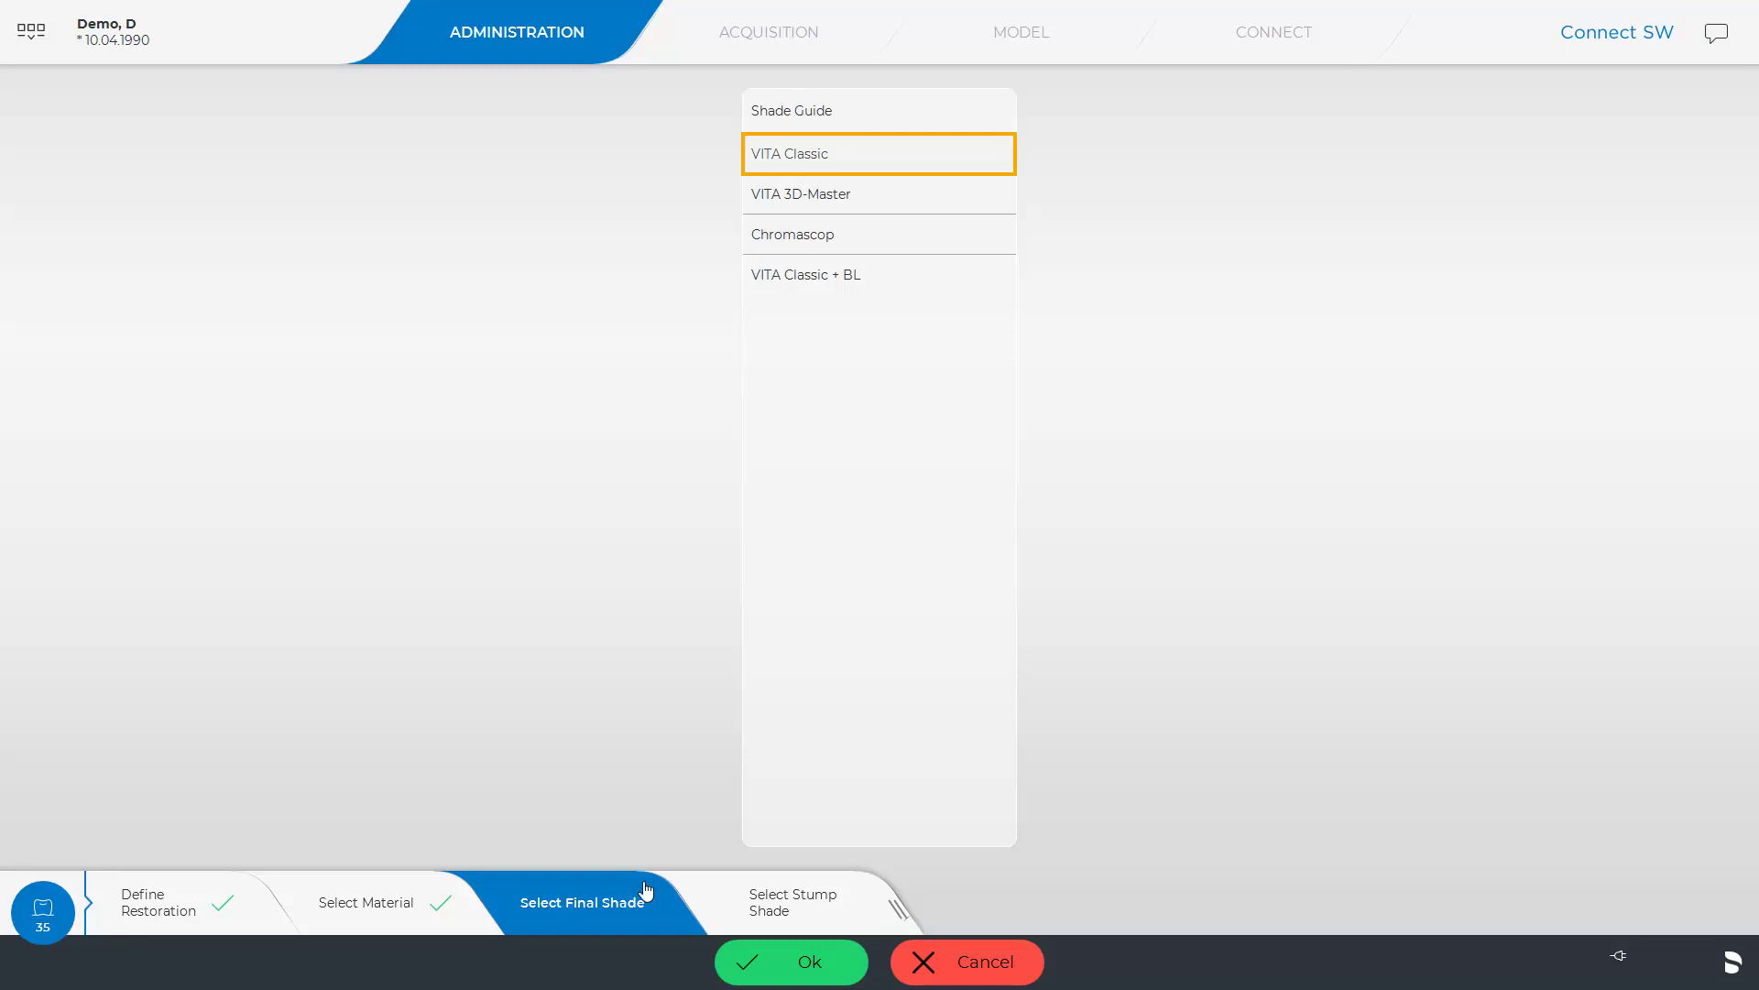
{"action": "left_click", "coordinate": [885, 156]}
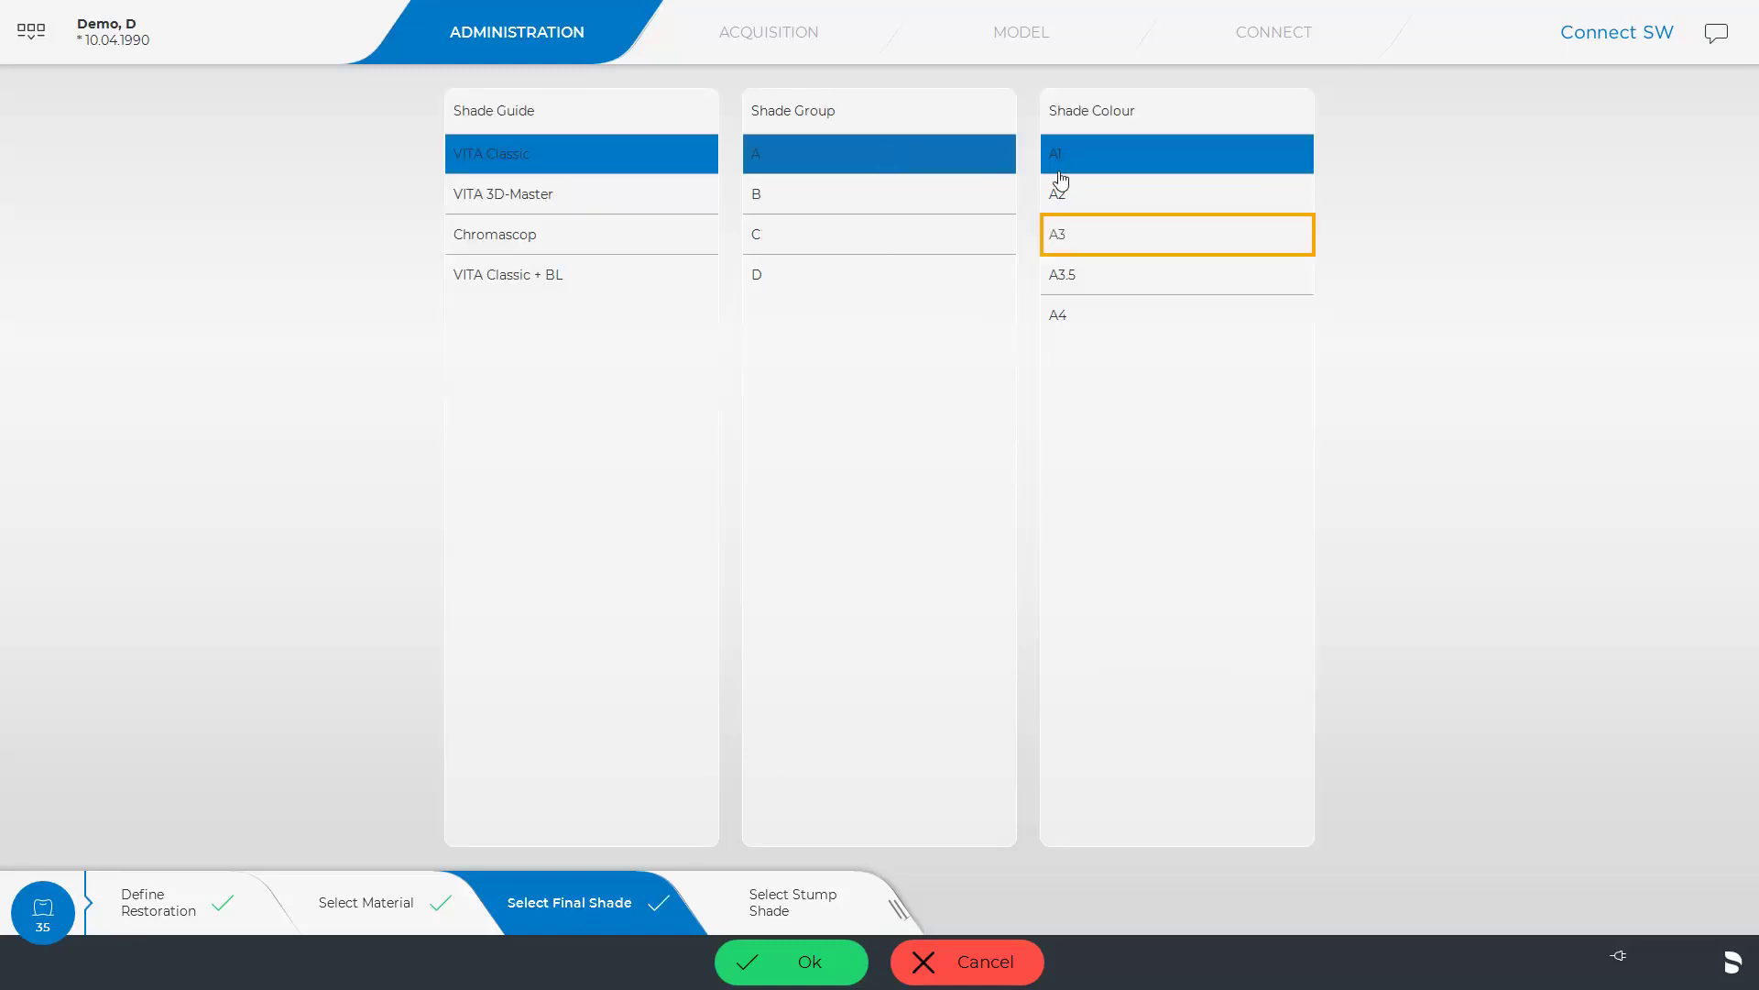
{"action": "left_click", "coordinate": [1111, 237]}
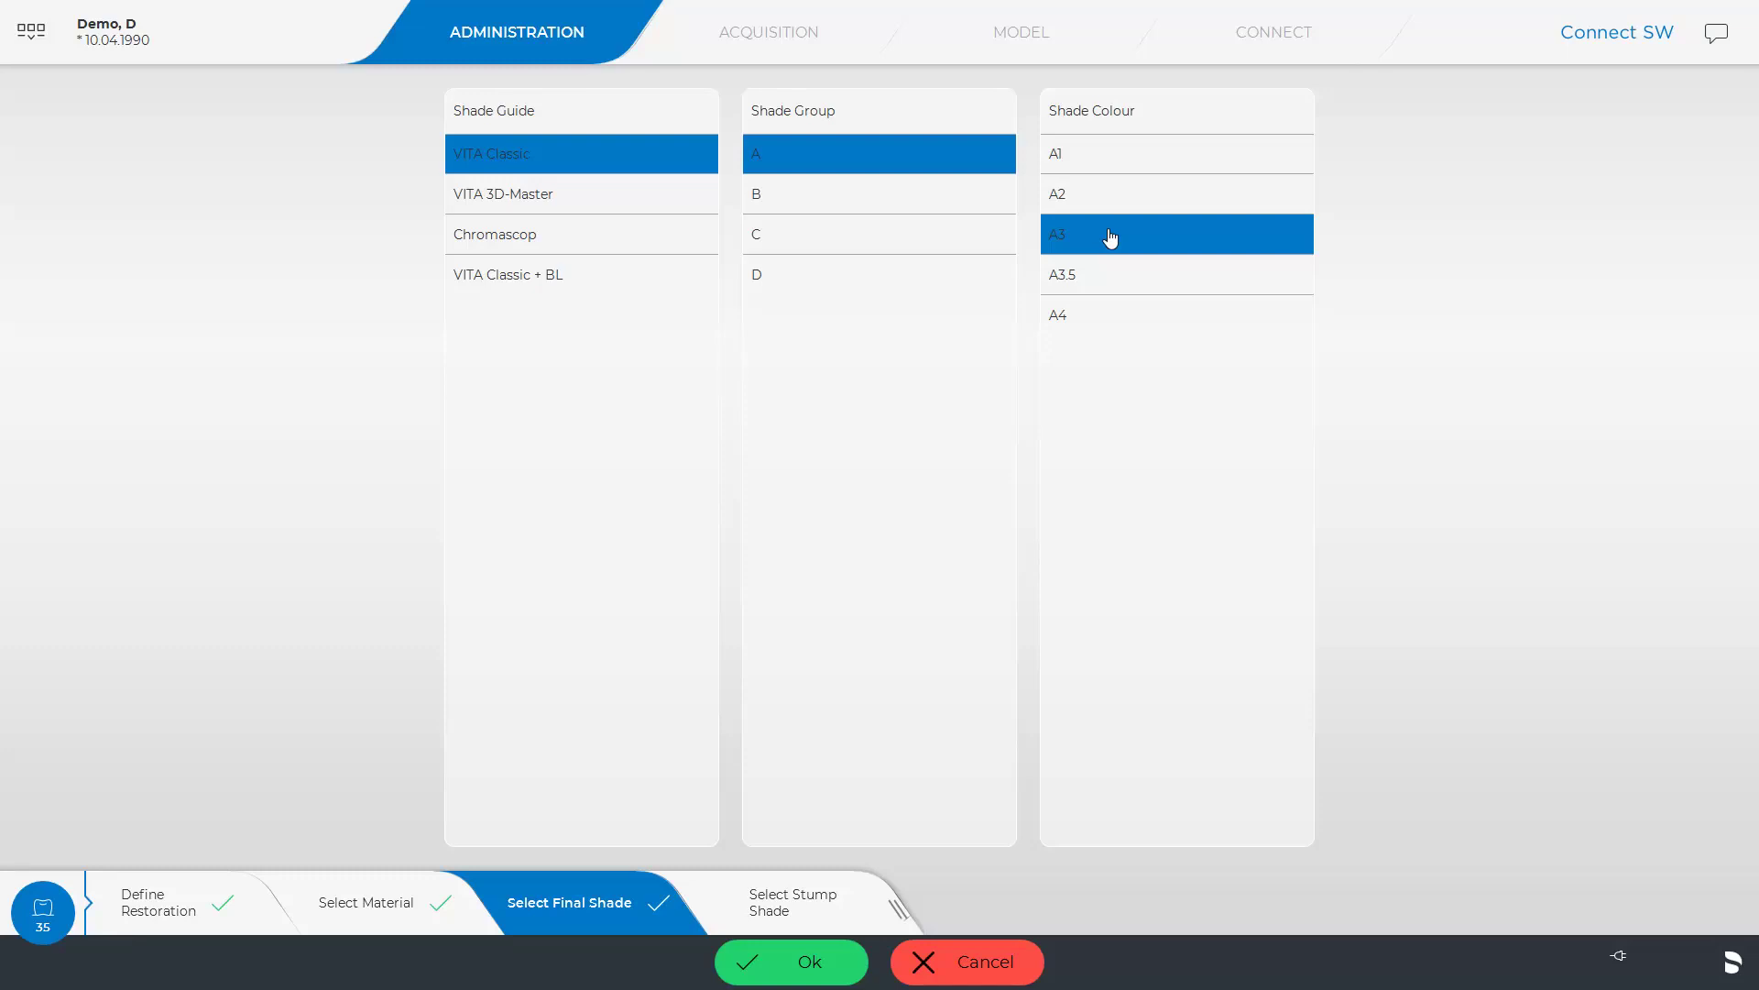
{"action": "left_click", "coordinate": [800, 958]}
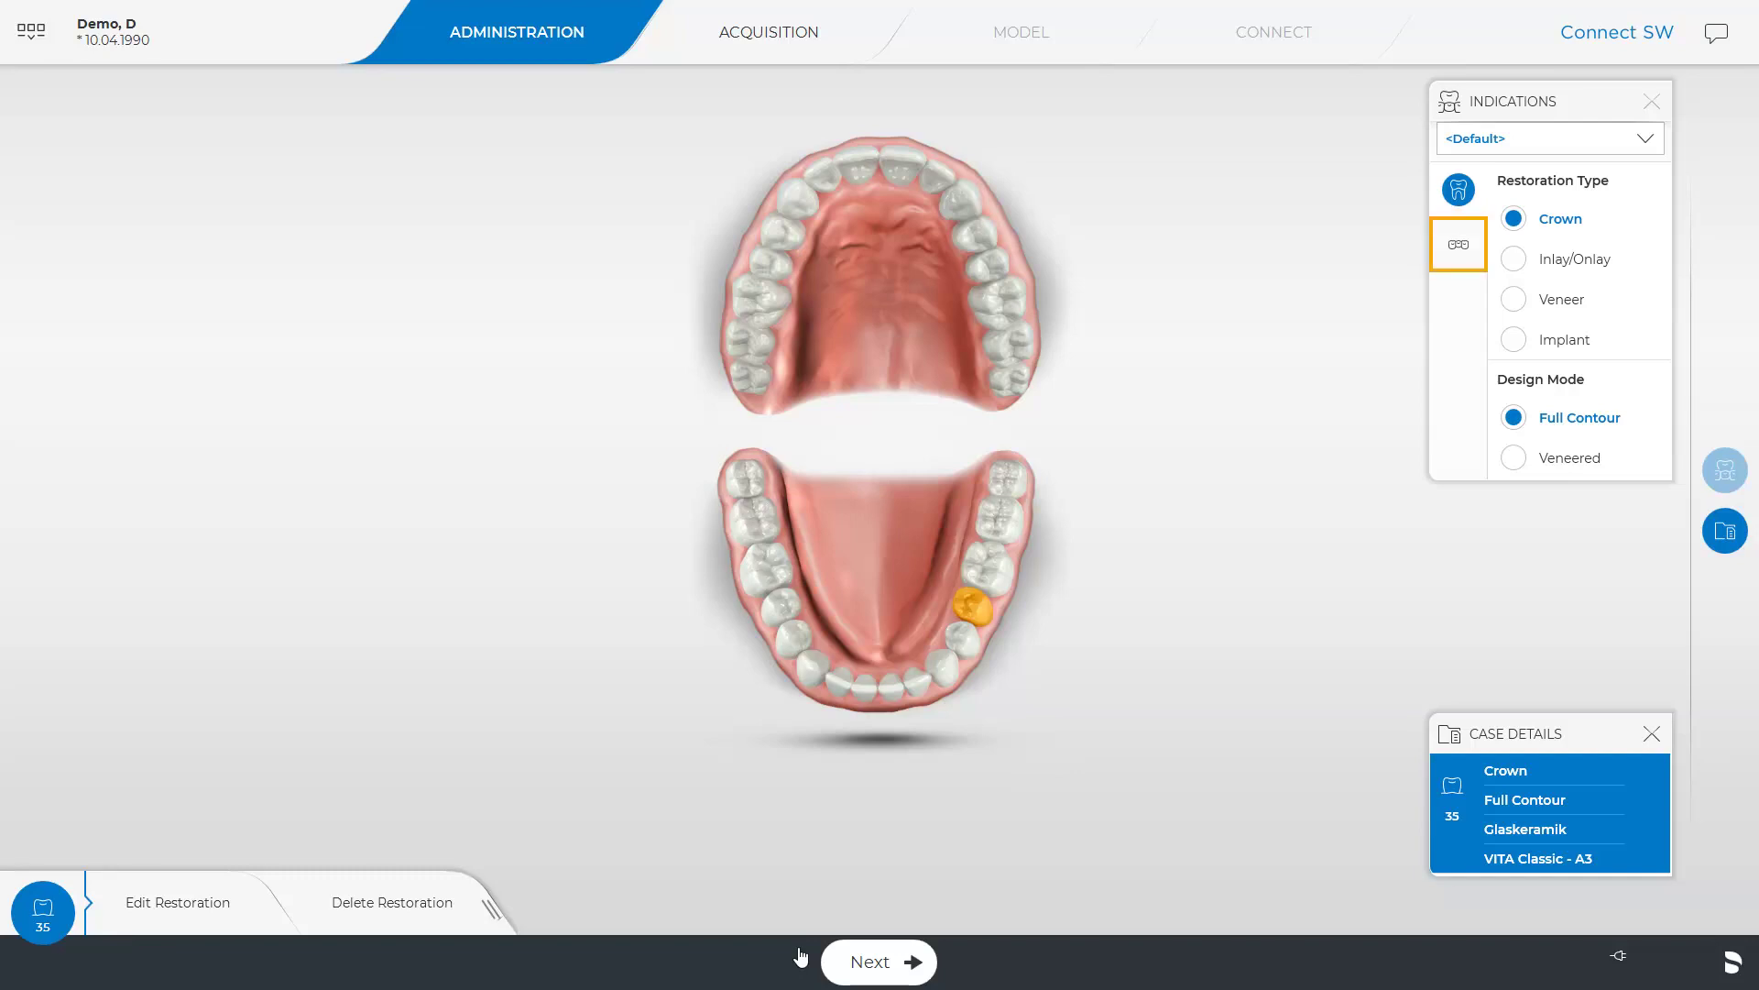
- Define a bridge with abutments 14 and 16 and a pontic at 15, then confirm it
{"action": "left_click", "coordinate": [1461, 246]}
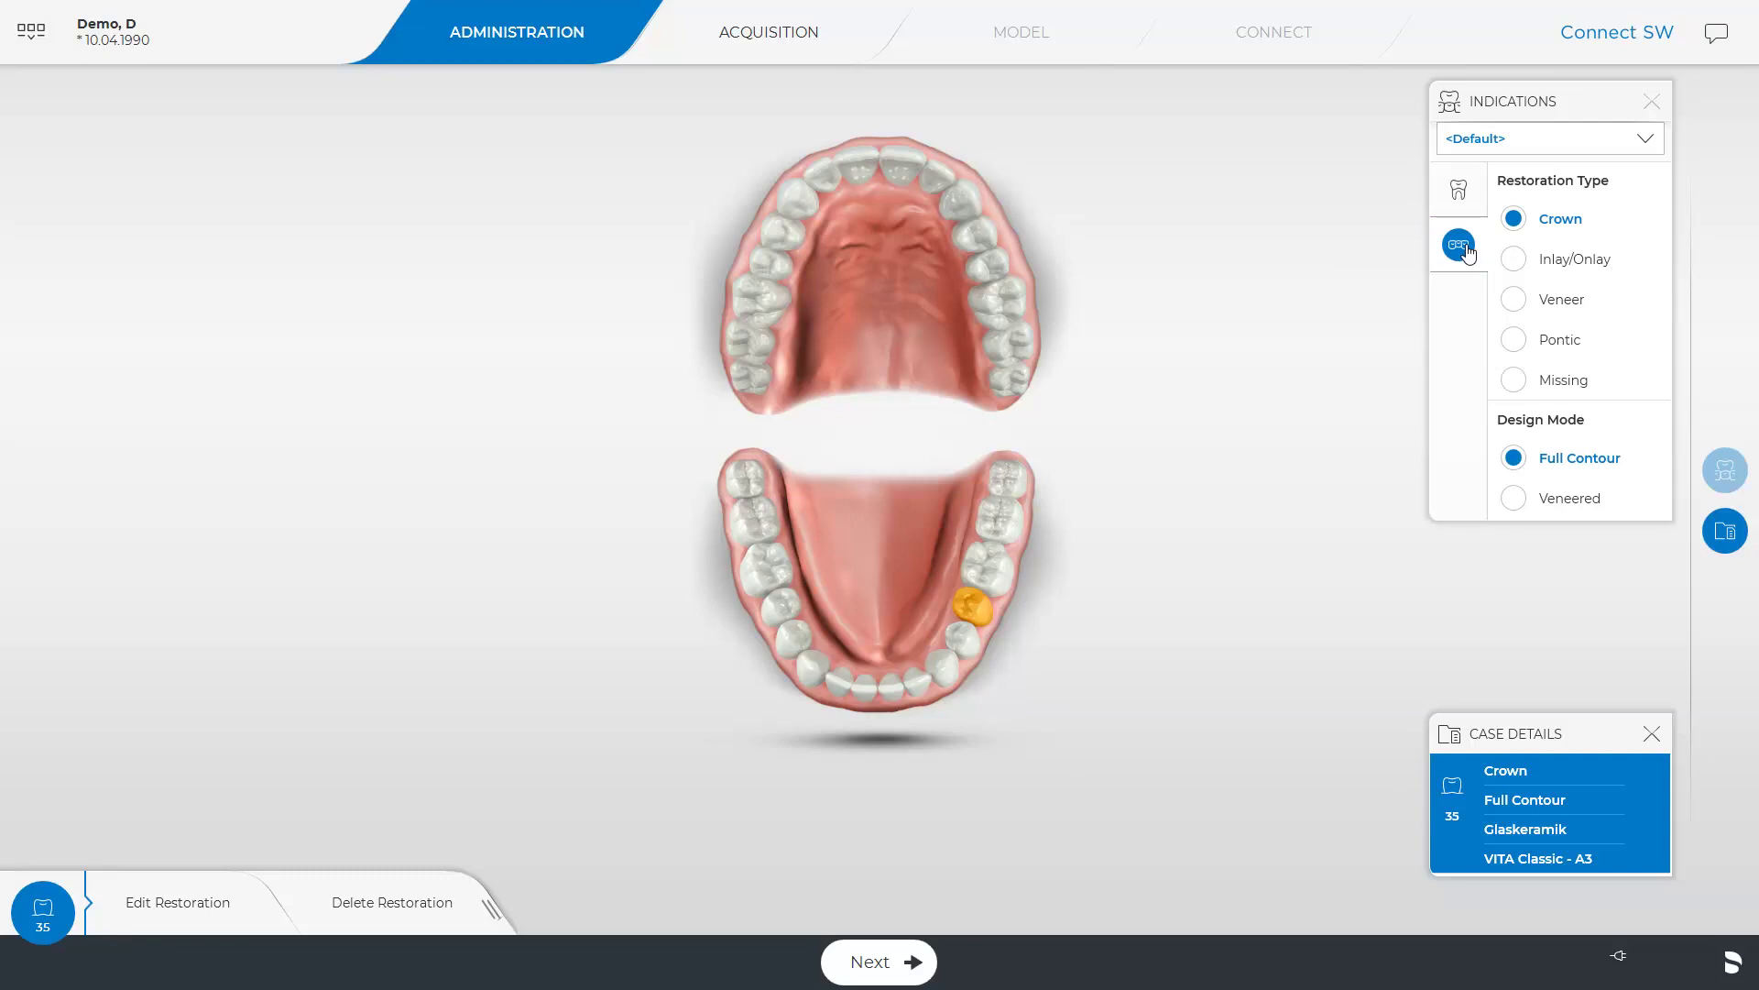
{"action": "left_click", "coordinate": [774, 237]}
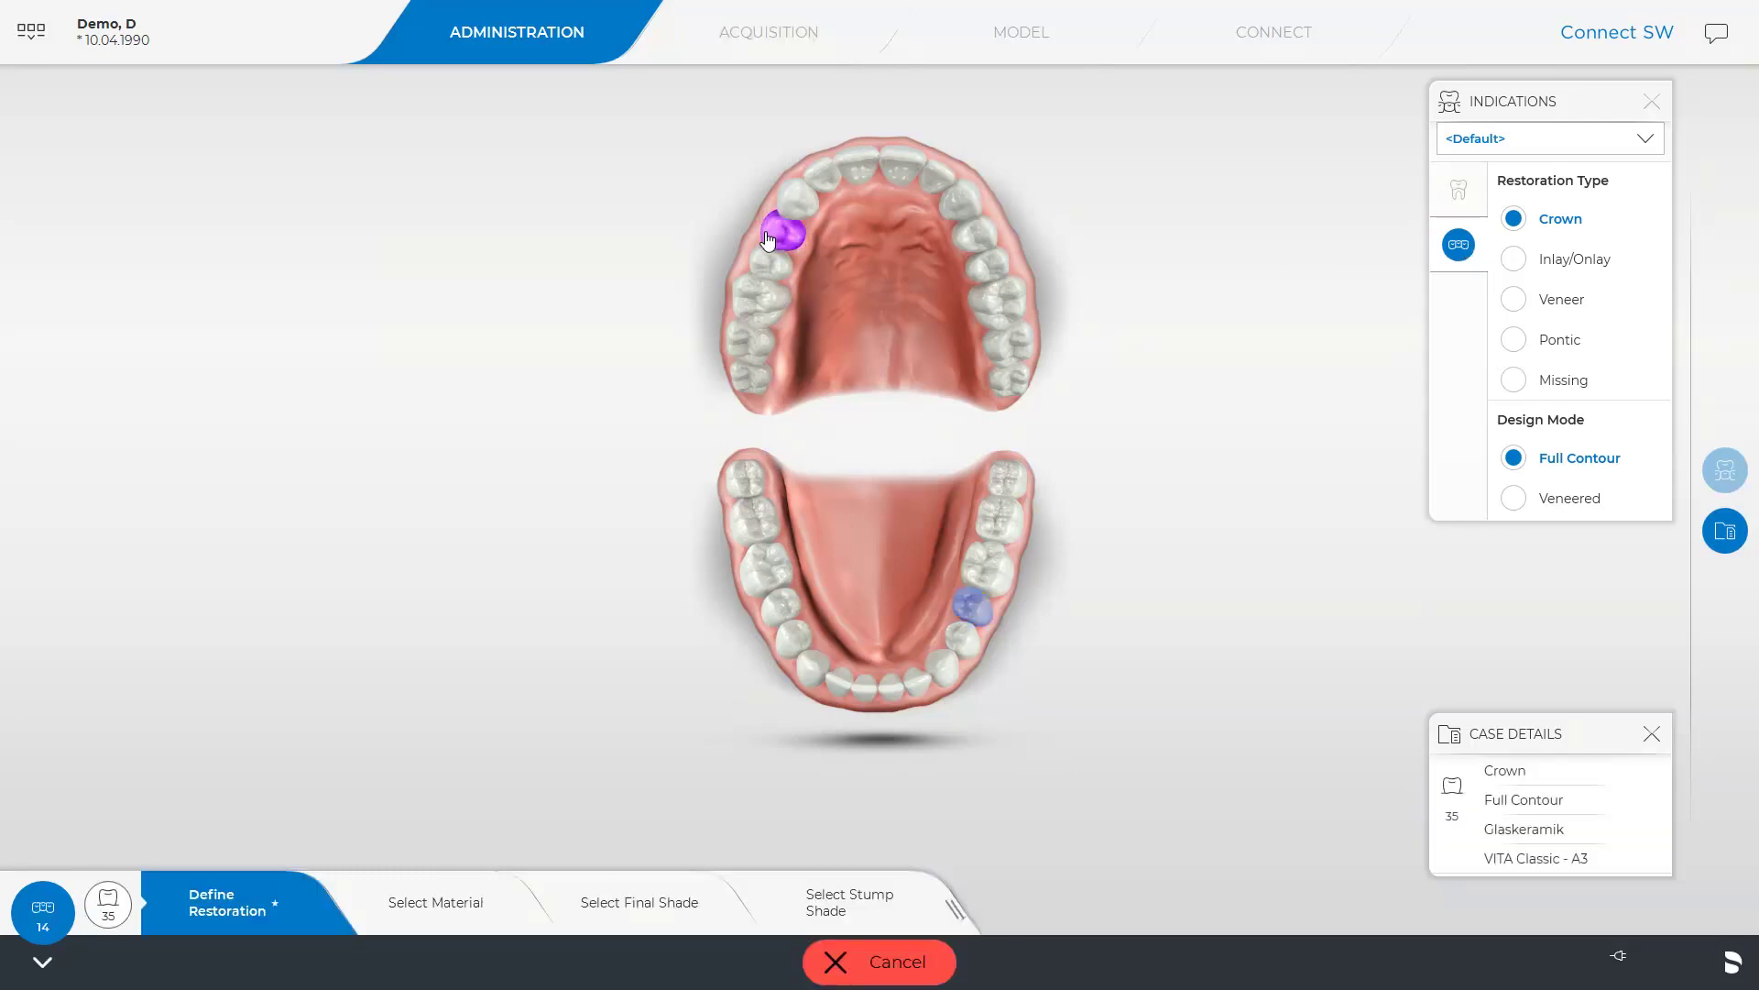
{"action": "left_click", "coordinate": [738, 299]}
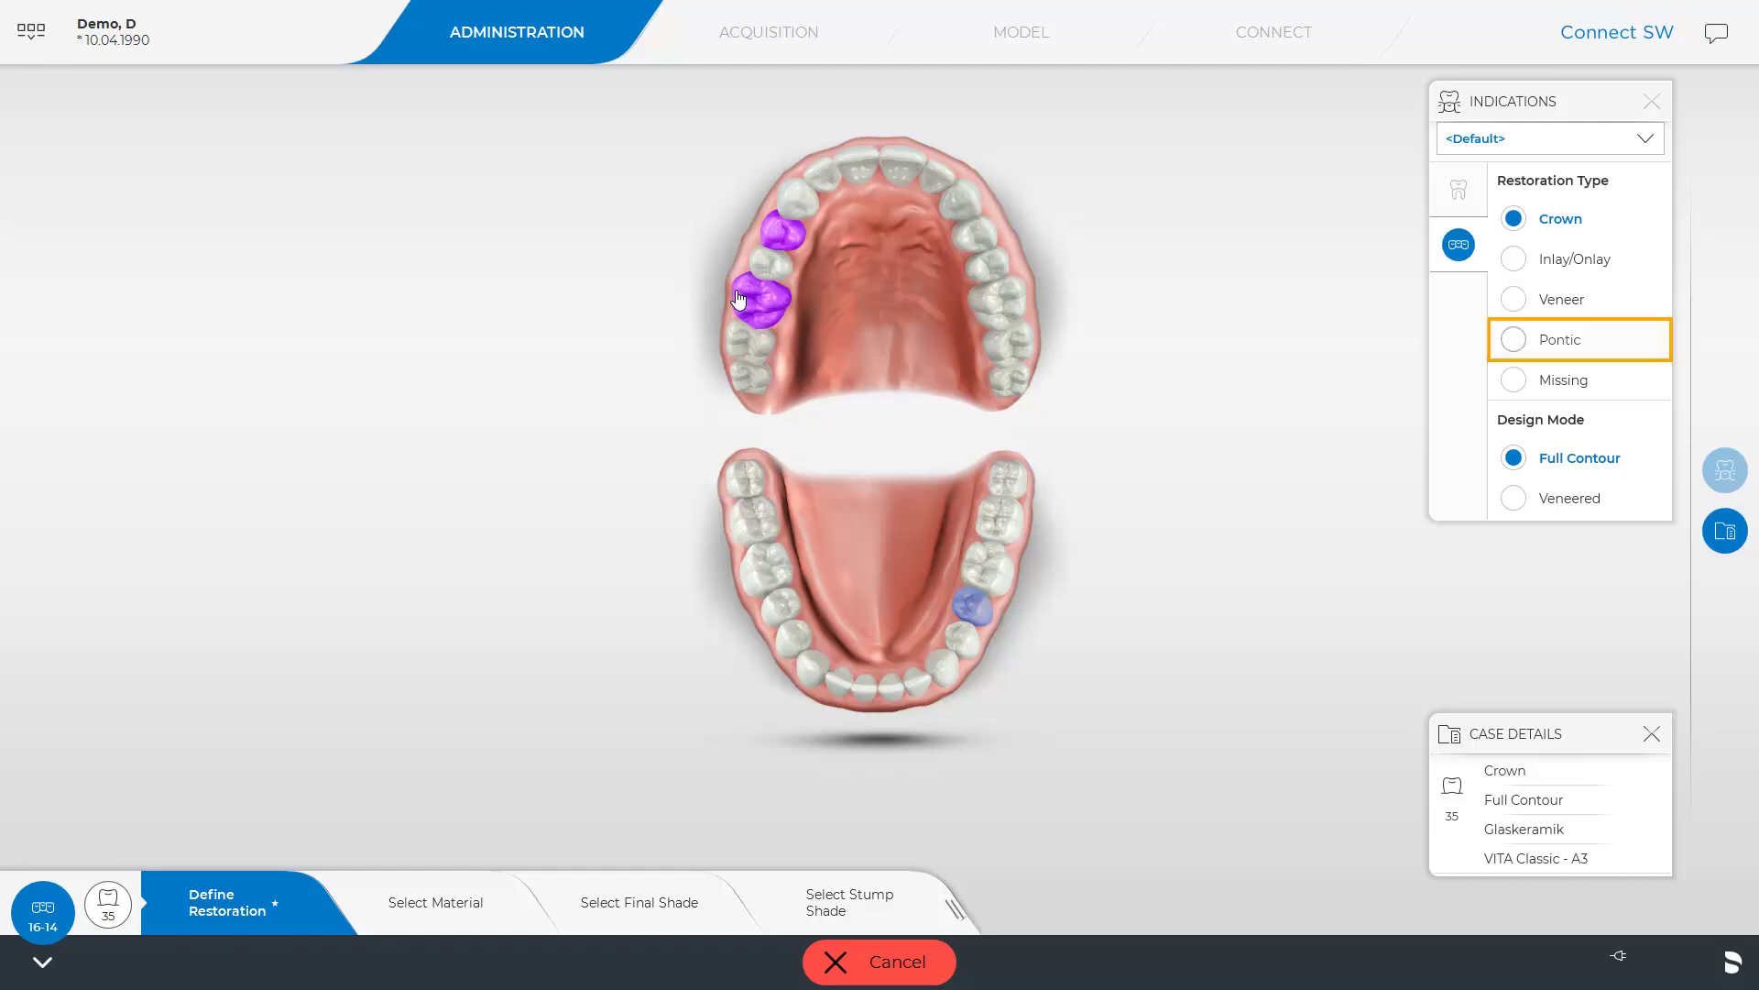
{"action": "left_click", "coordinate": [1520, 341]}
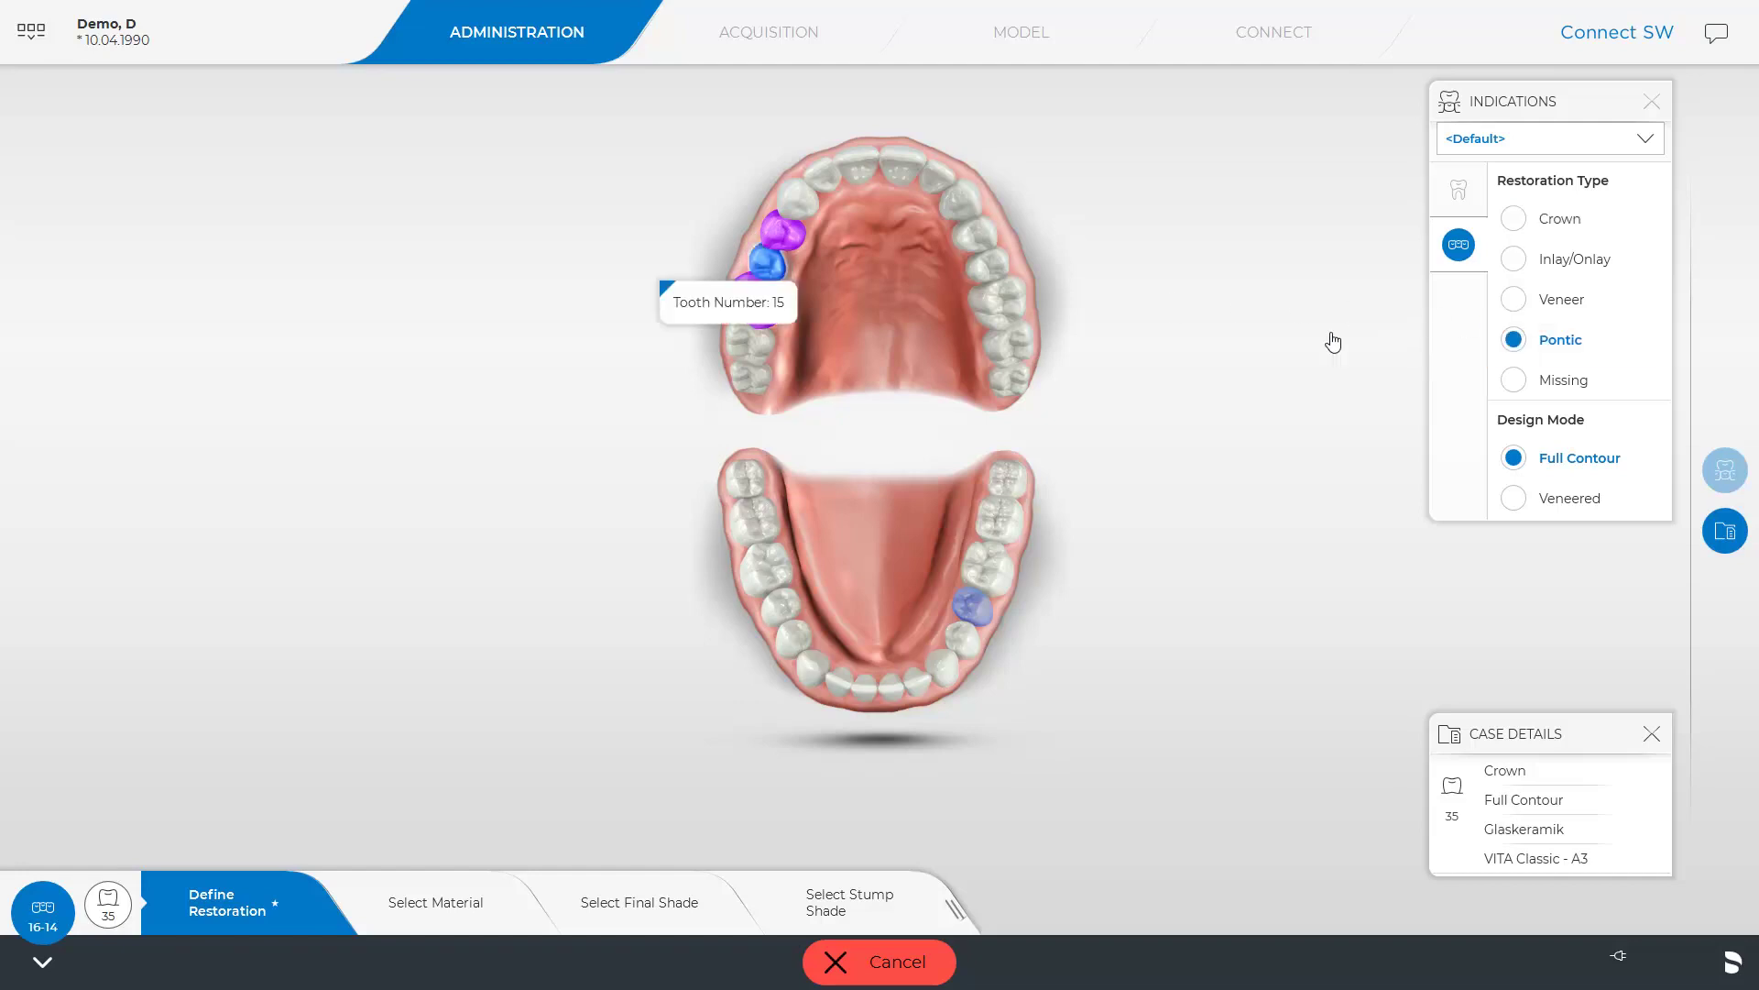
{"action": "left_click", "coordinate": [759, 266]}
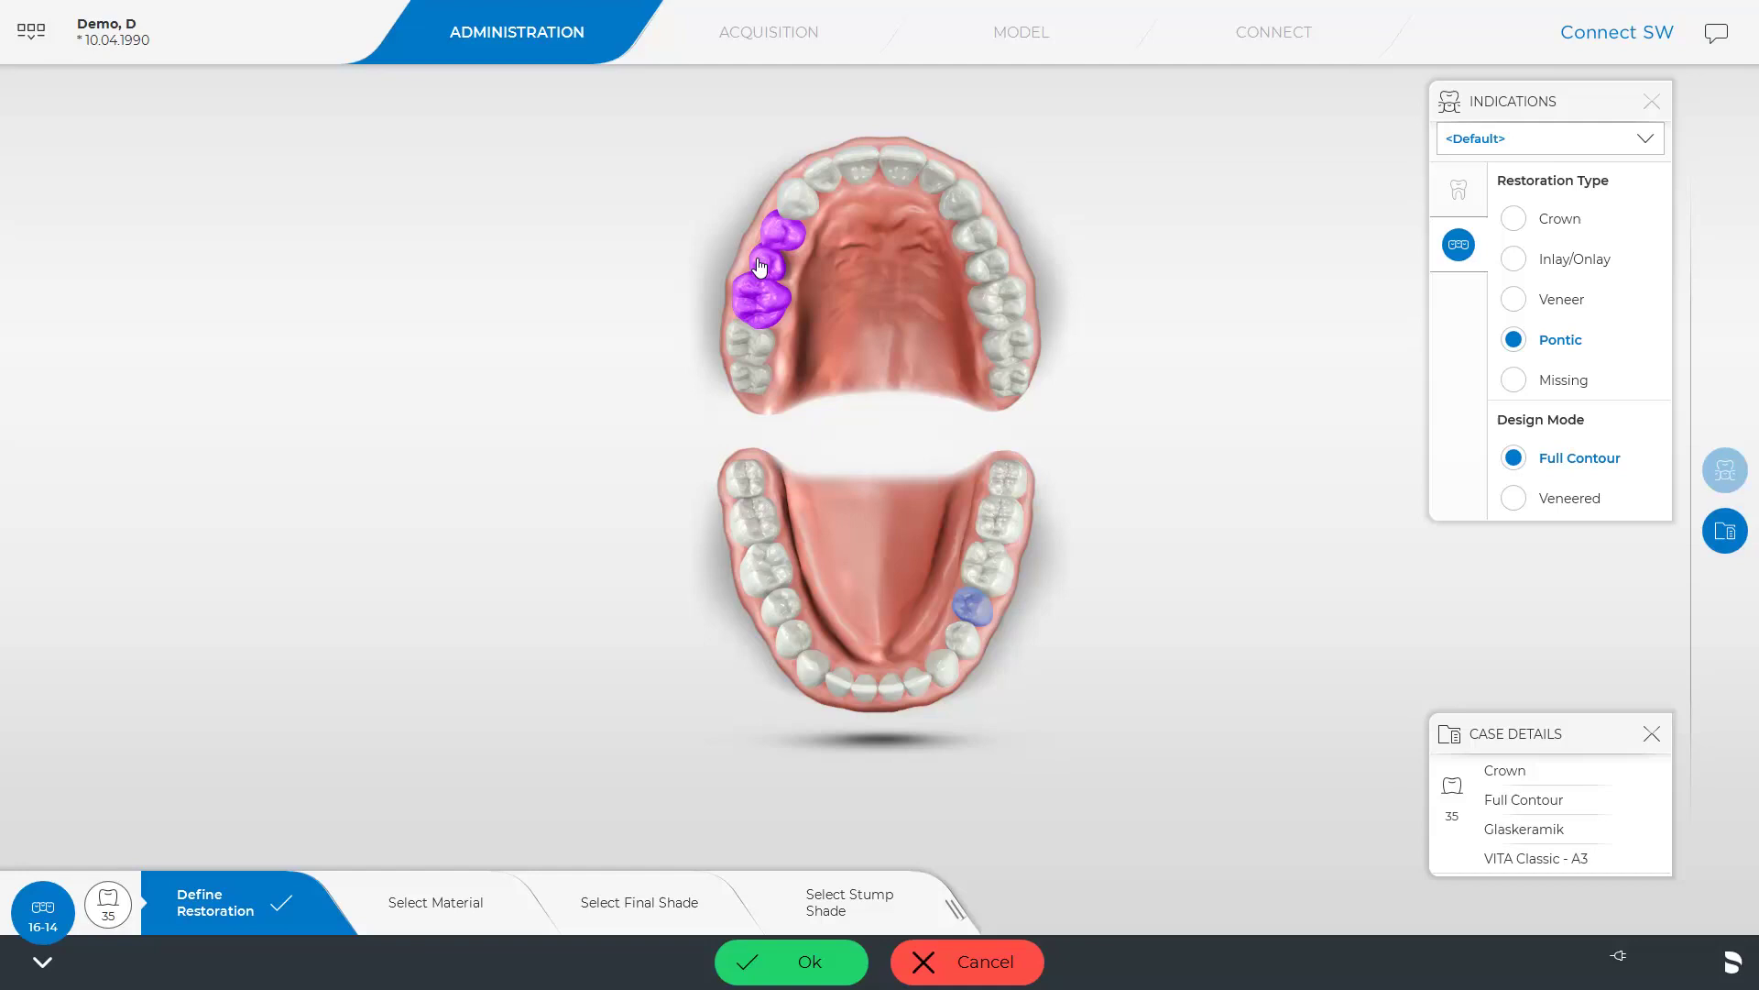
{"action": "left_click", "coordinate": [807, 960]}
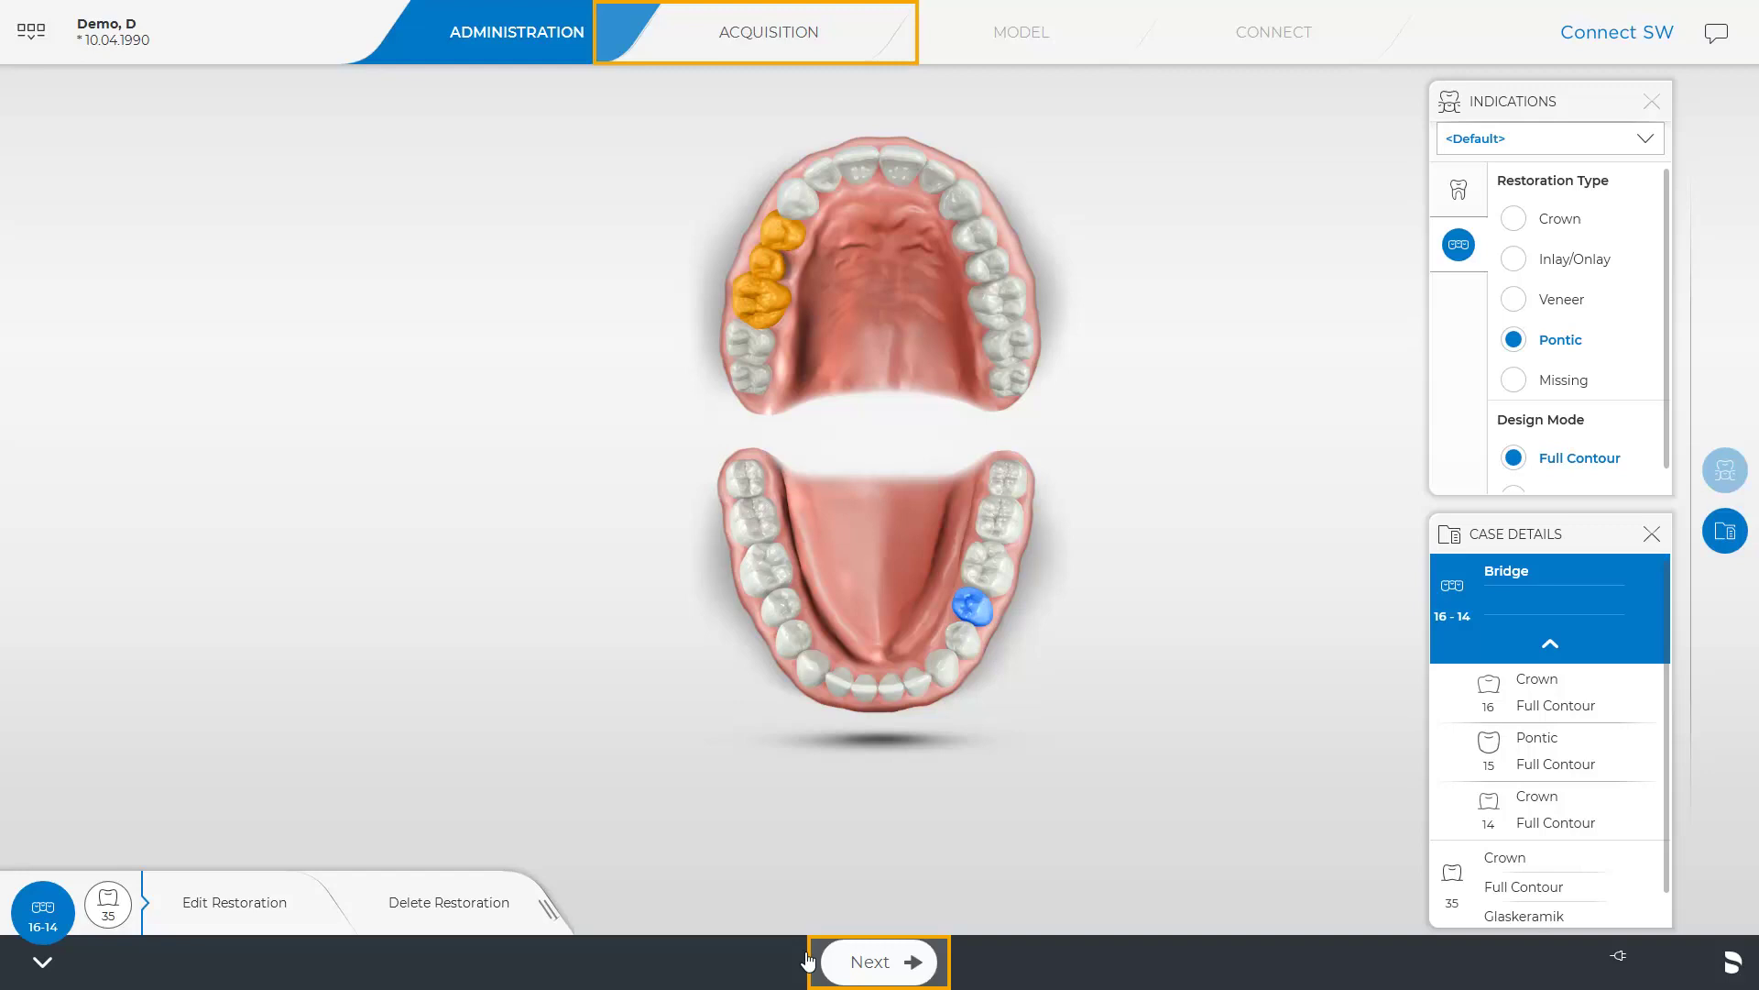
- Enter Acquisition and capture the lower jaw, upper jaw and buccal bite scans
{"action": "left_click", "coordinate": [856, 962]}
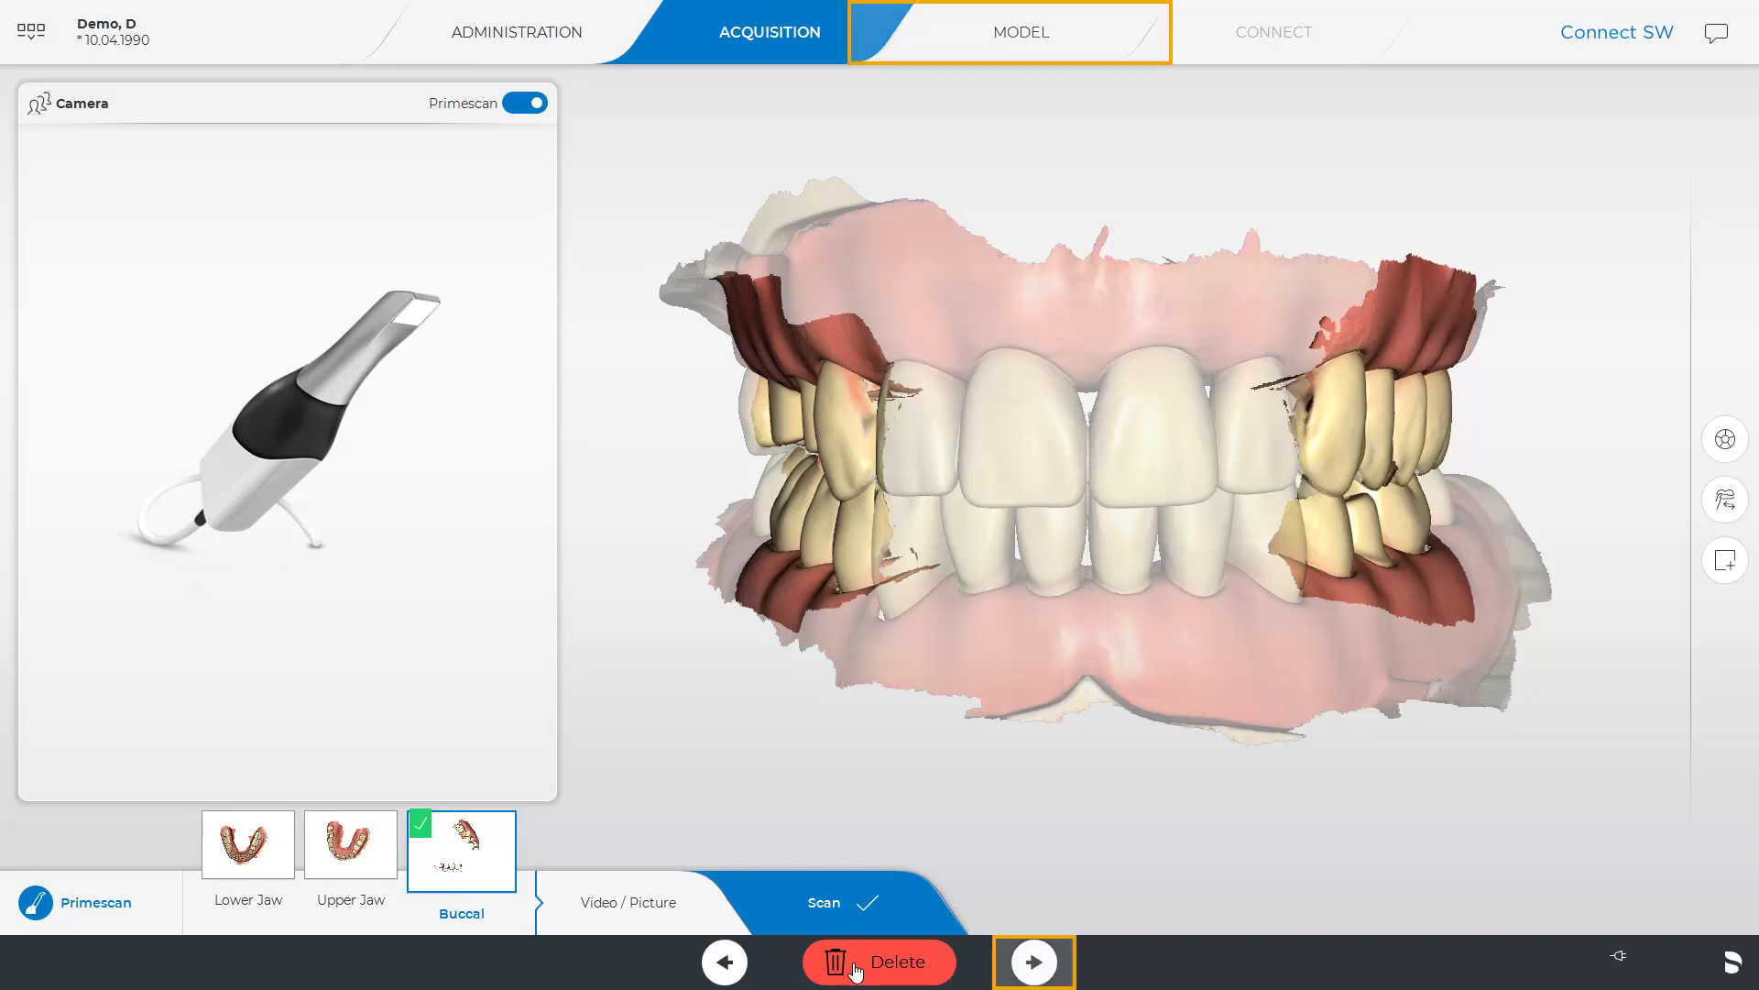
- Enter the Model stage and trace margin lines around preparations 16 and 14
{"action": "left_click", "coordinate": [1034, 962]}
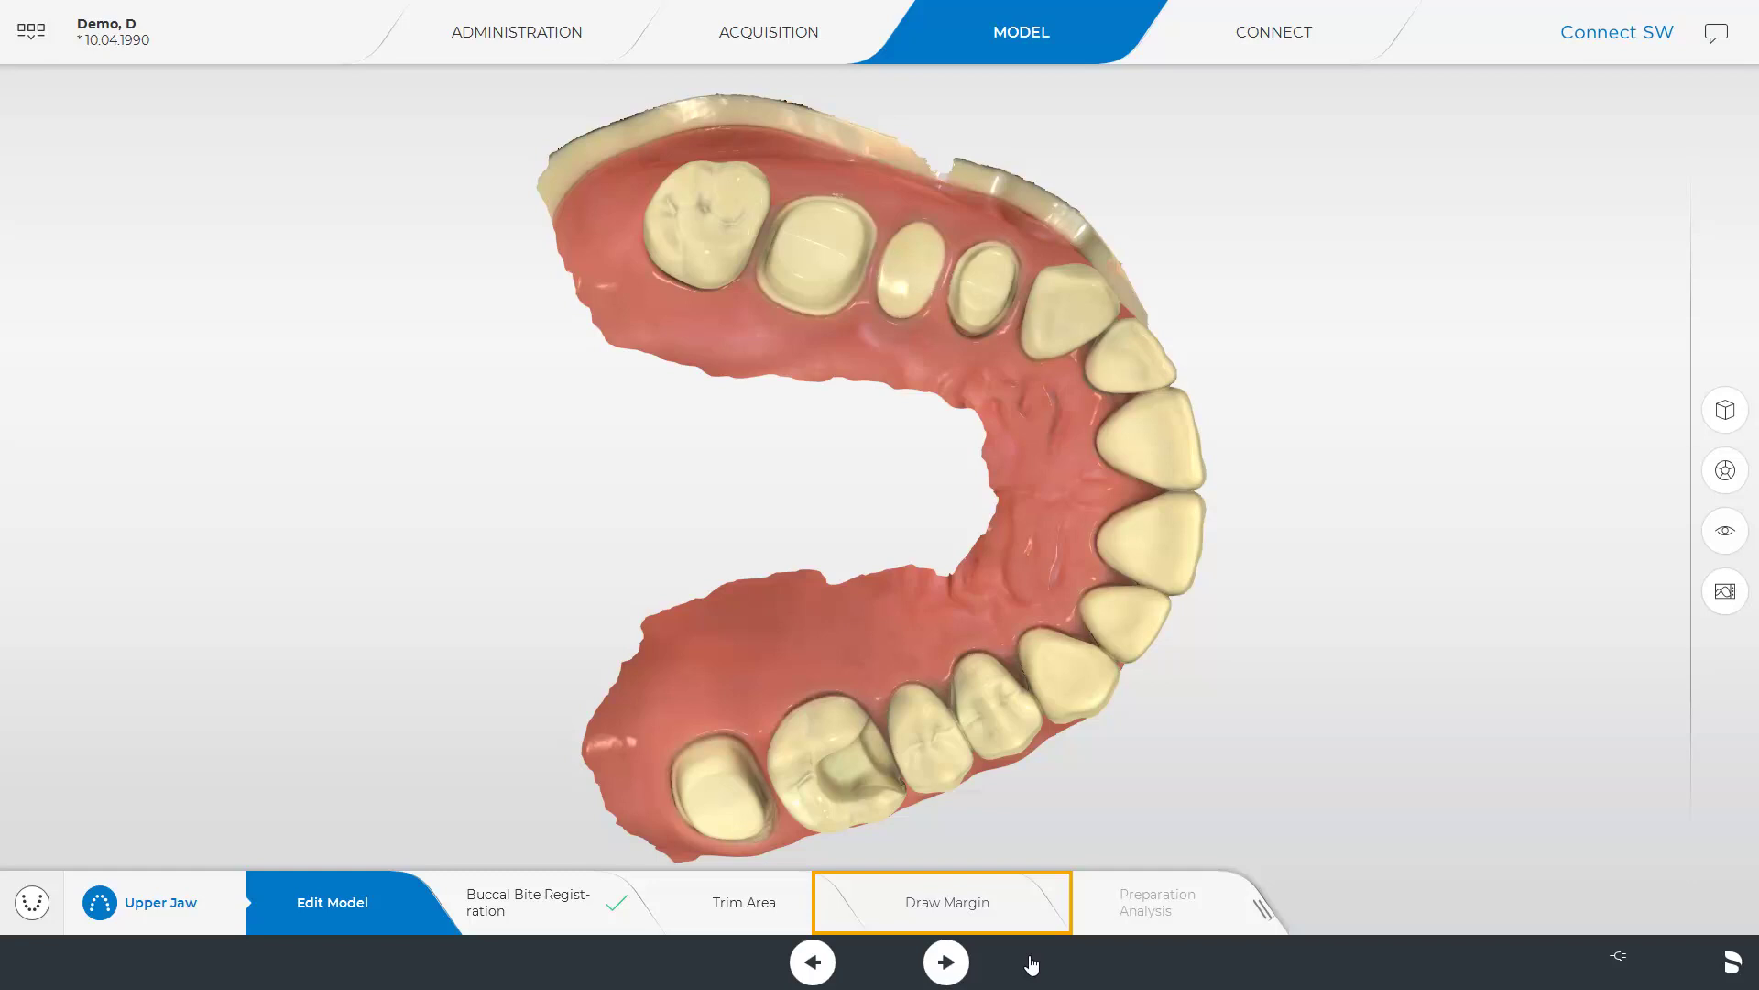
{"action": "left_click", "coordinate": [975, 903]}
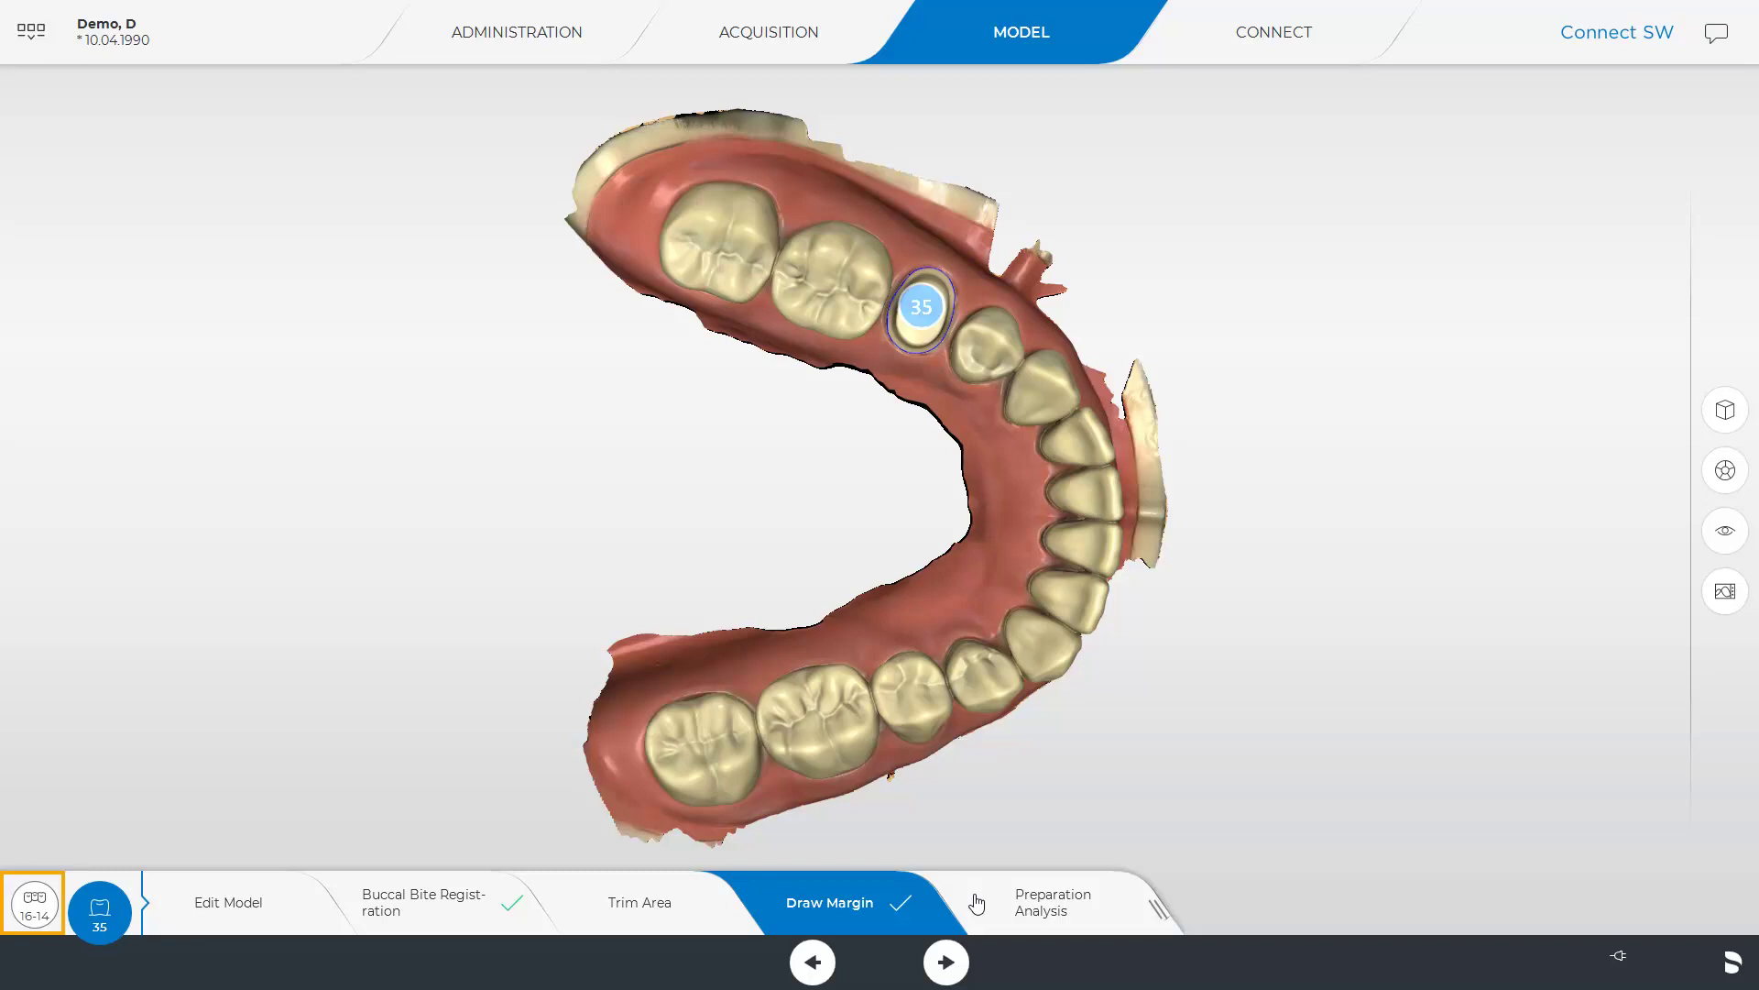
{"action": "left_click", "coordinate": [33, 903]}
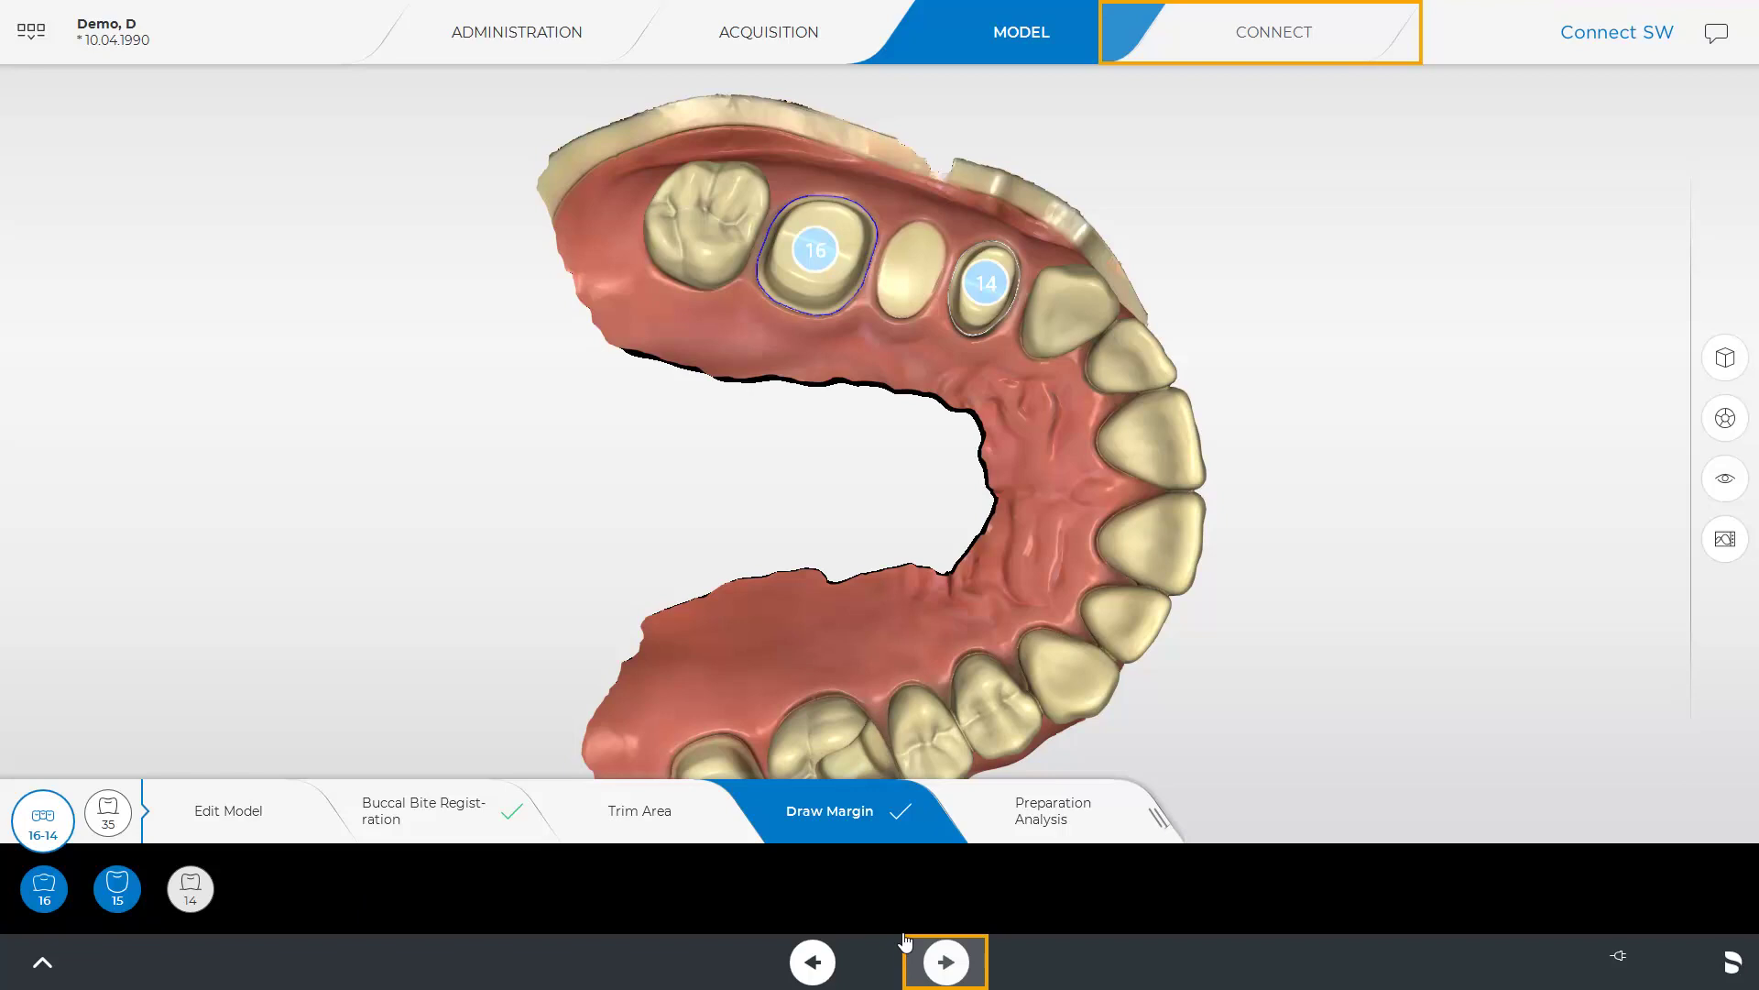
- Go to the Connect stage and fill in the Sirona Connect username and password
{"action": "left_click", "coordinate": [946, 962]}
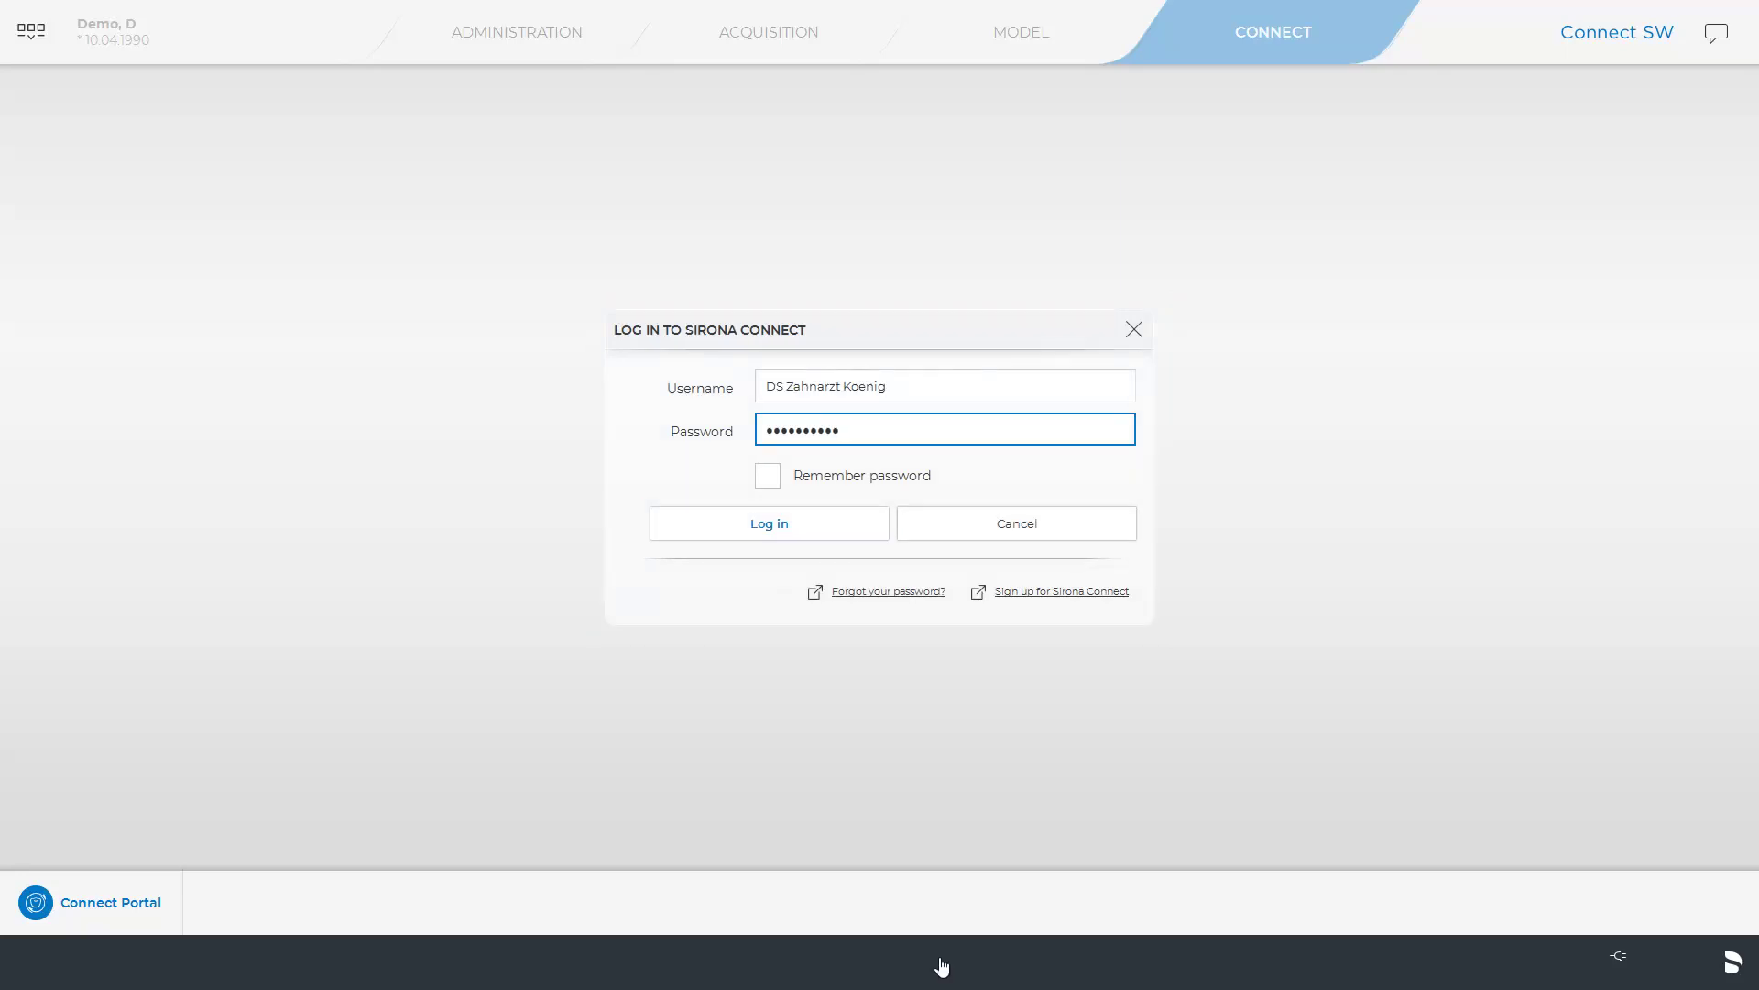
- Log in to Sirona Connect and open the Enter Order Data form
{"action": "left_click", "coordinate": [767, 524]}
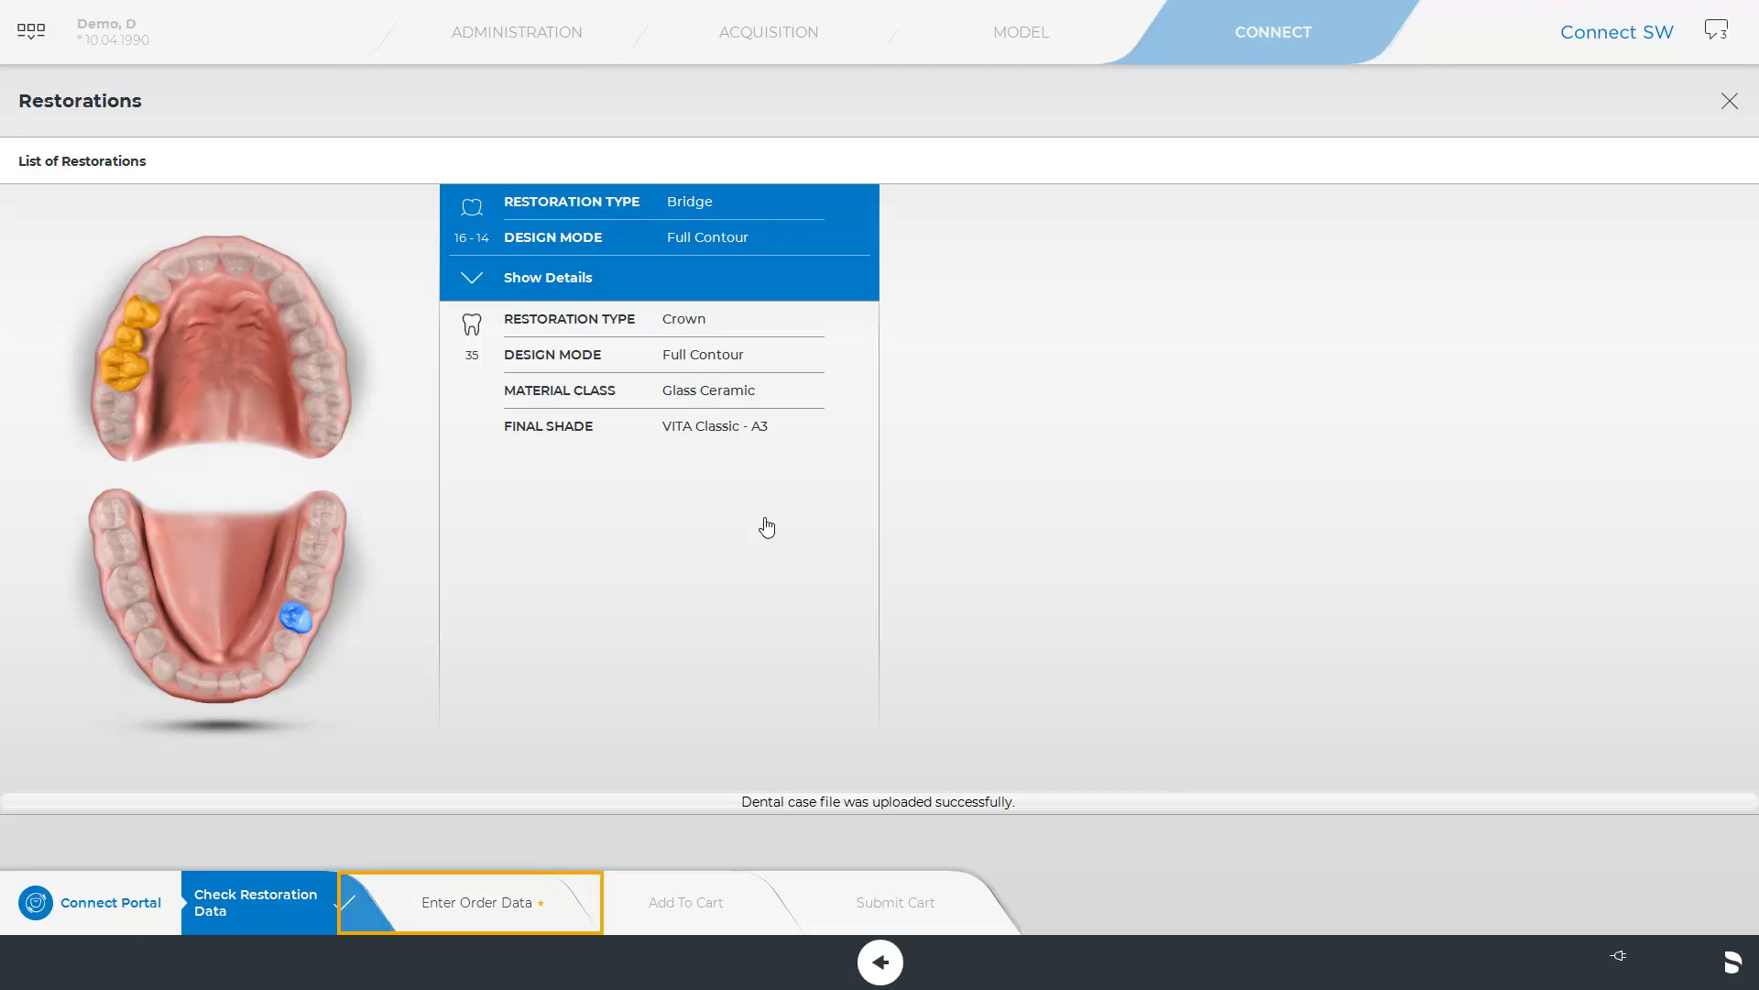
{"action": "left_click", "coordinate": [503, 907]}
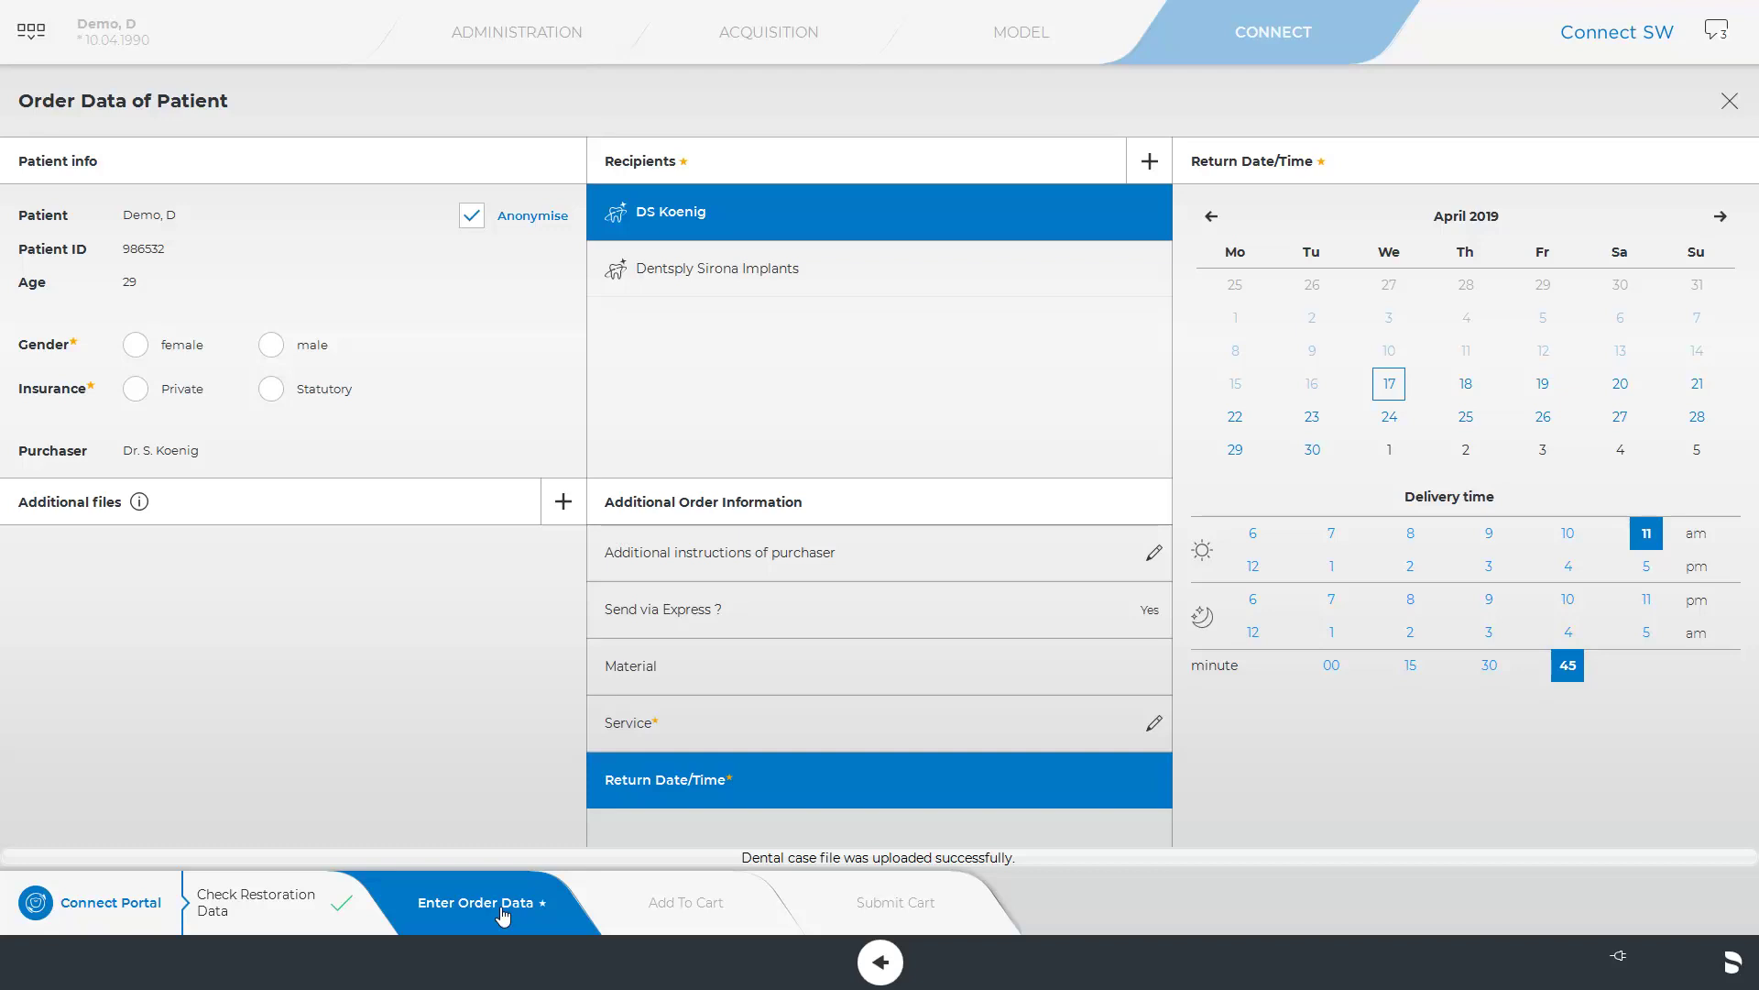
- Set the patient to male with statutory insurance and add the instruction 'Please contact the patient'
{"action": "left_click", "coordinate": [270, 345]}
{"action": "left_click", "coordinate": [273, 390]}
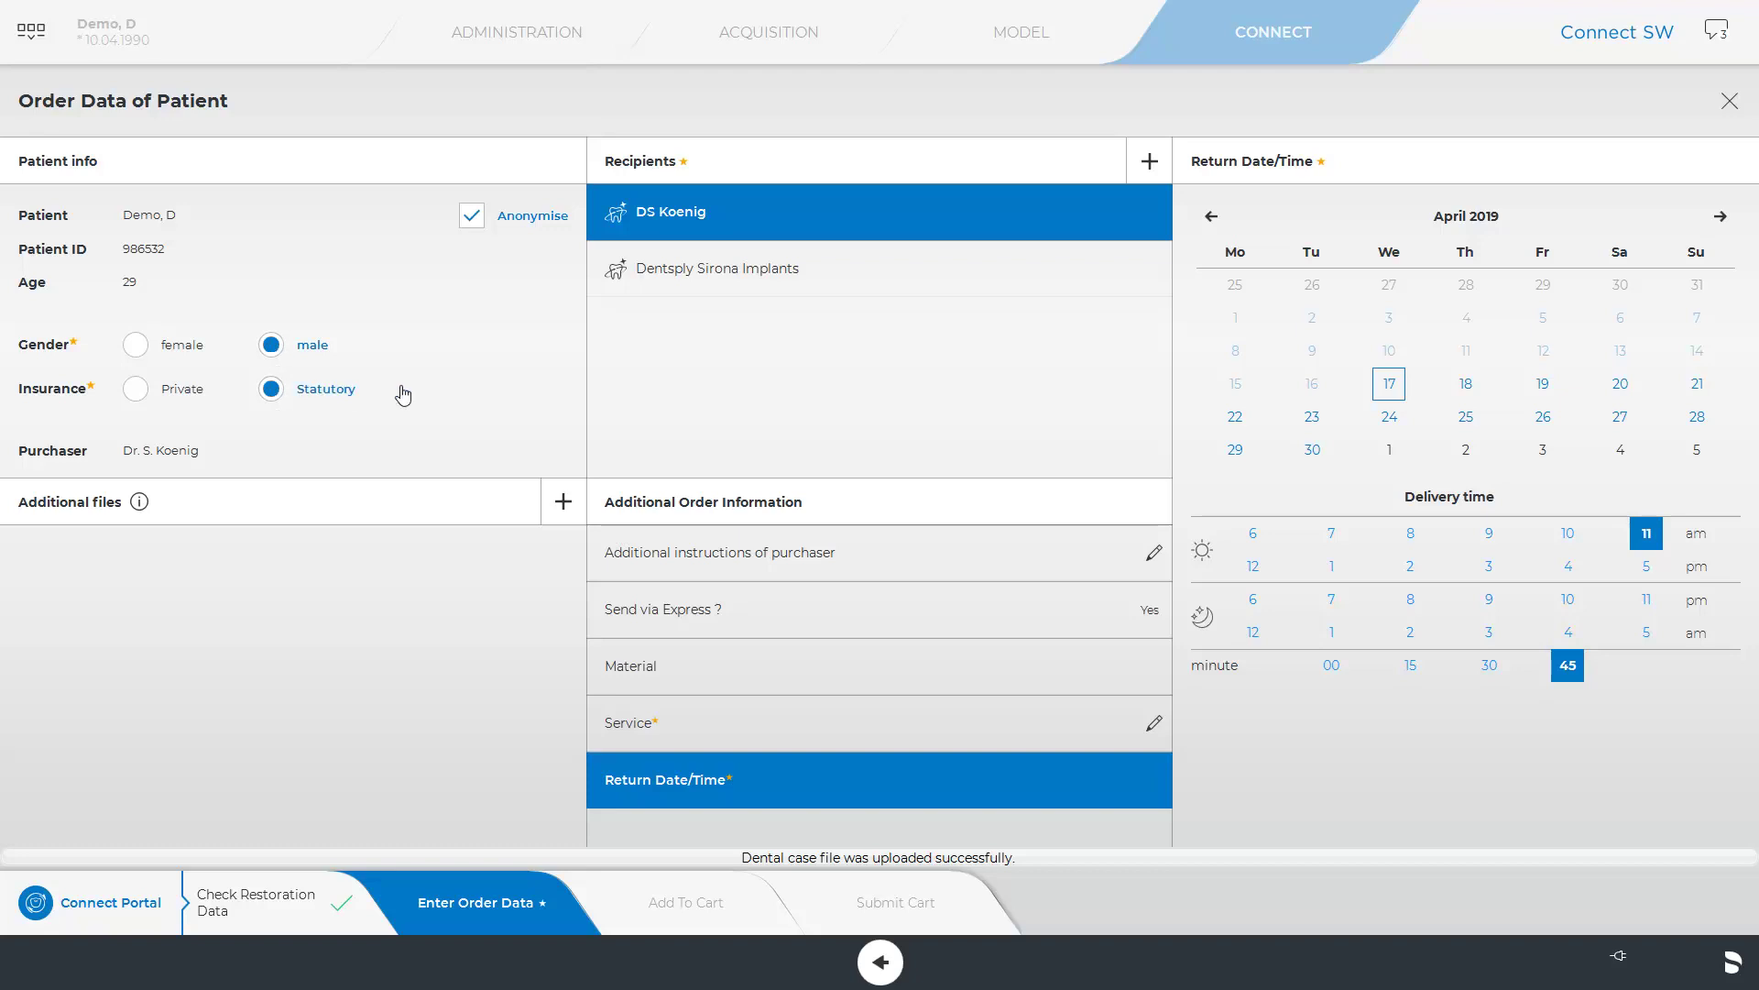
{"action": "left_click", "coordinate": [774, 553]}
{"action": "left_click", "coordinate": [1280, 268]}
{"action": "type", "text": "Ple"}
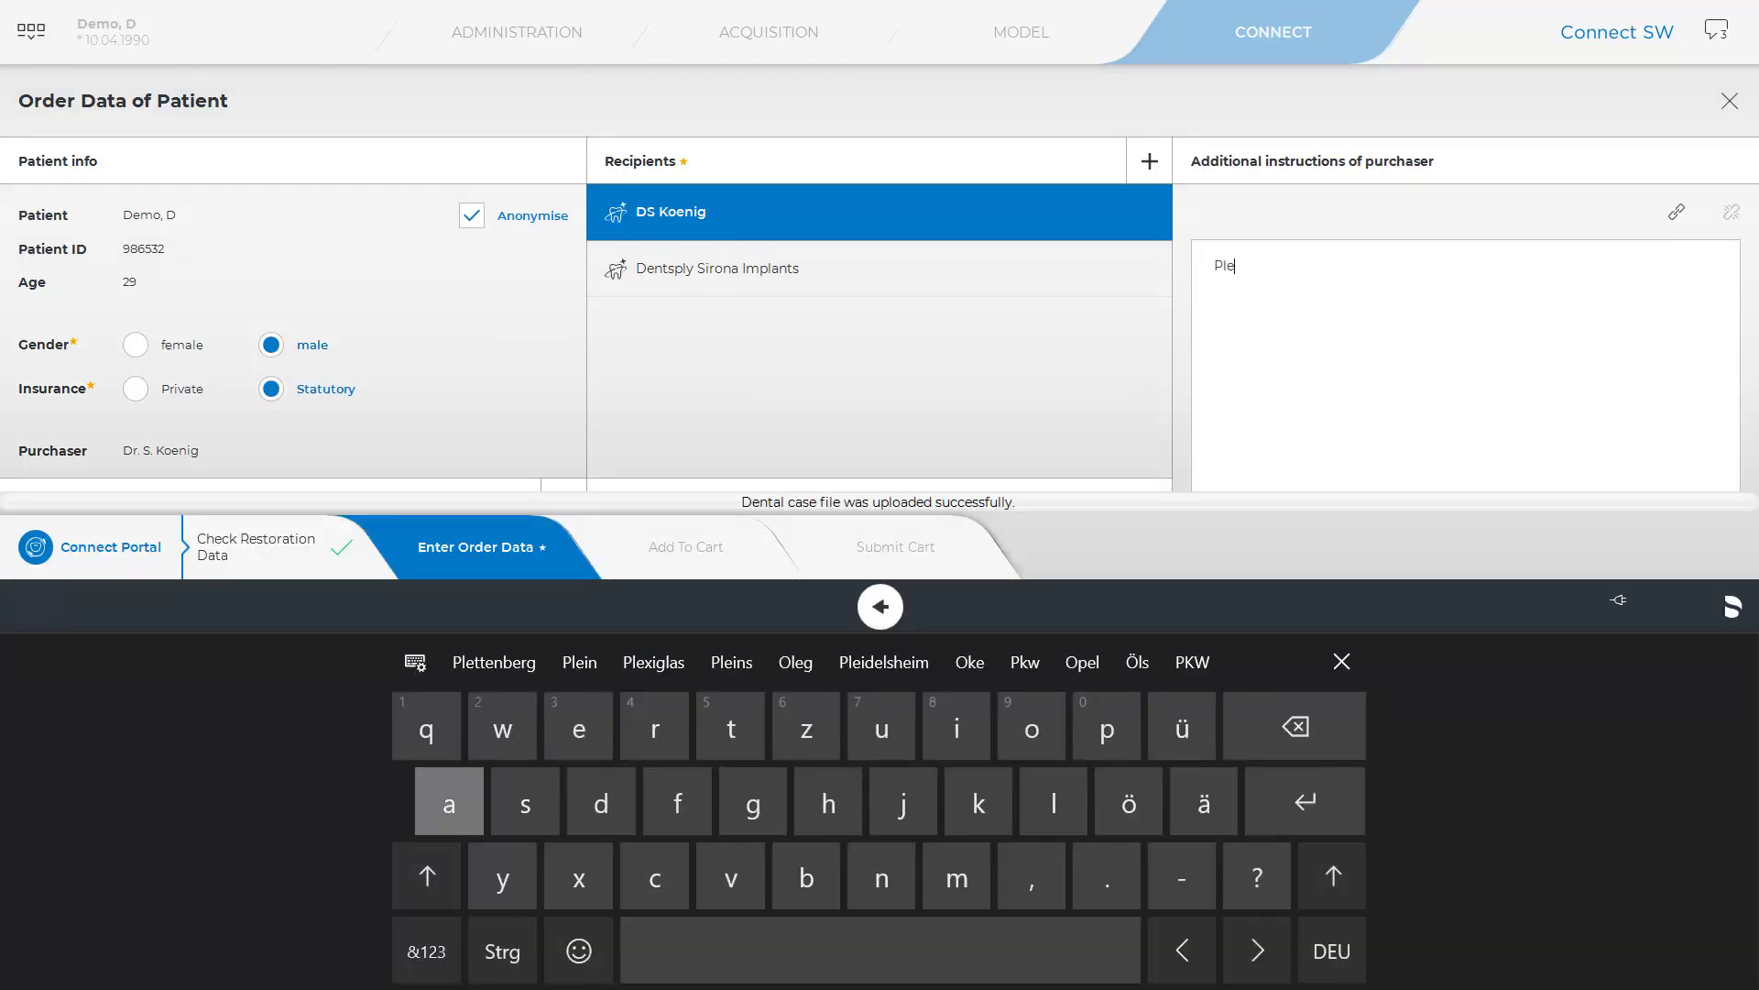
{"action": "type", "text": "ase contact t"}
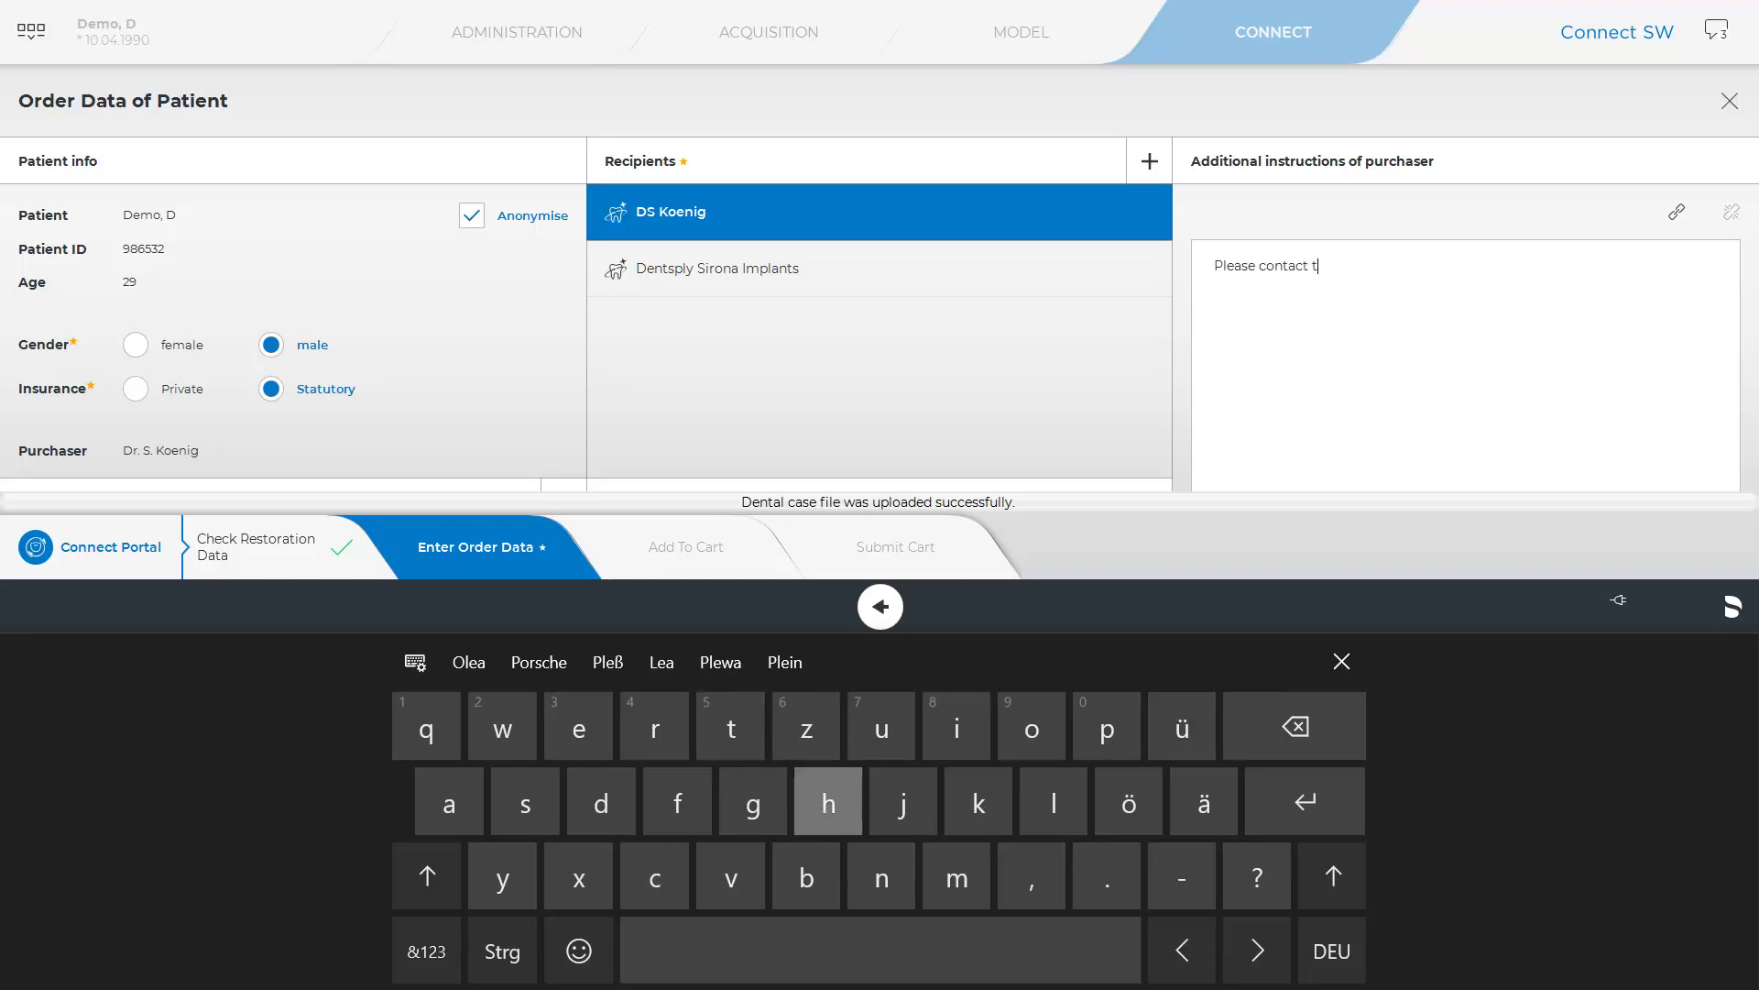
{"action": "type", "text": "he patient"}
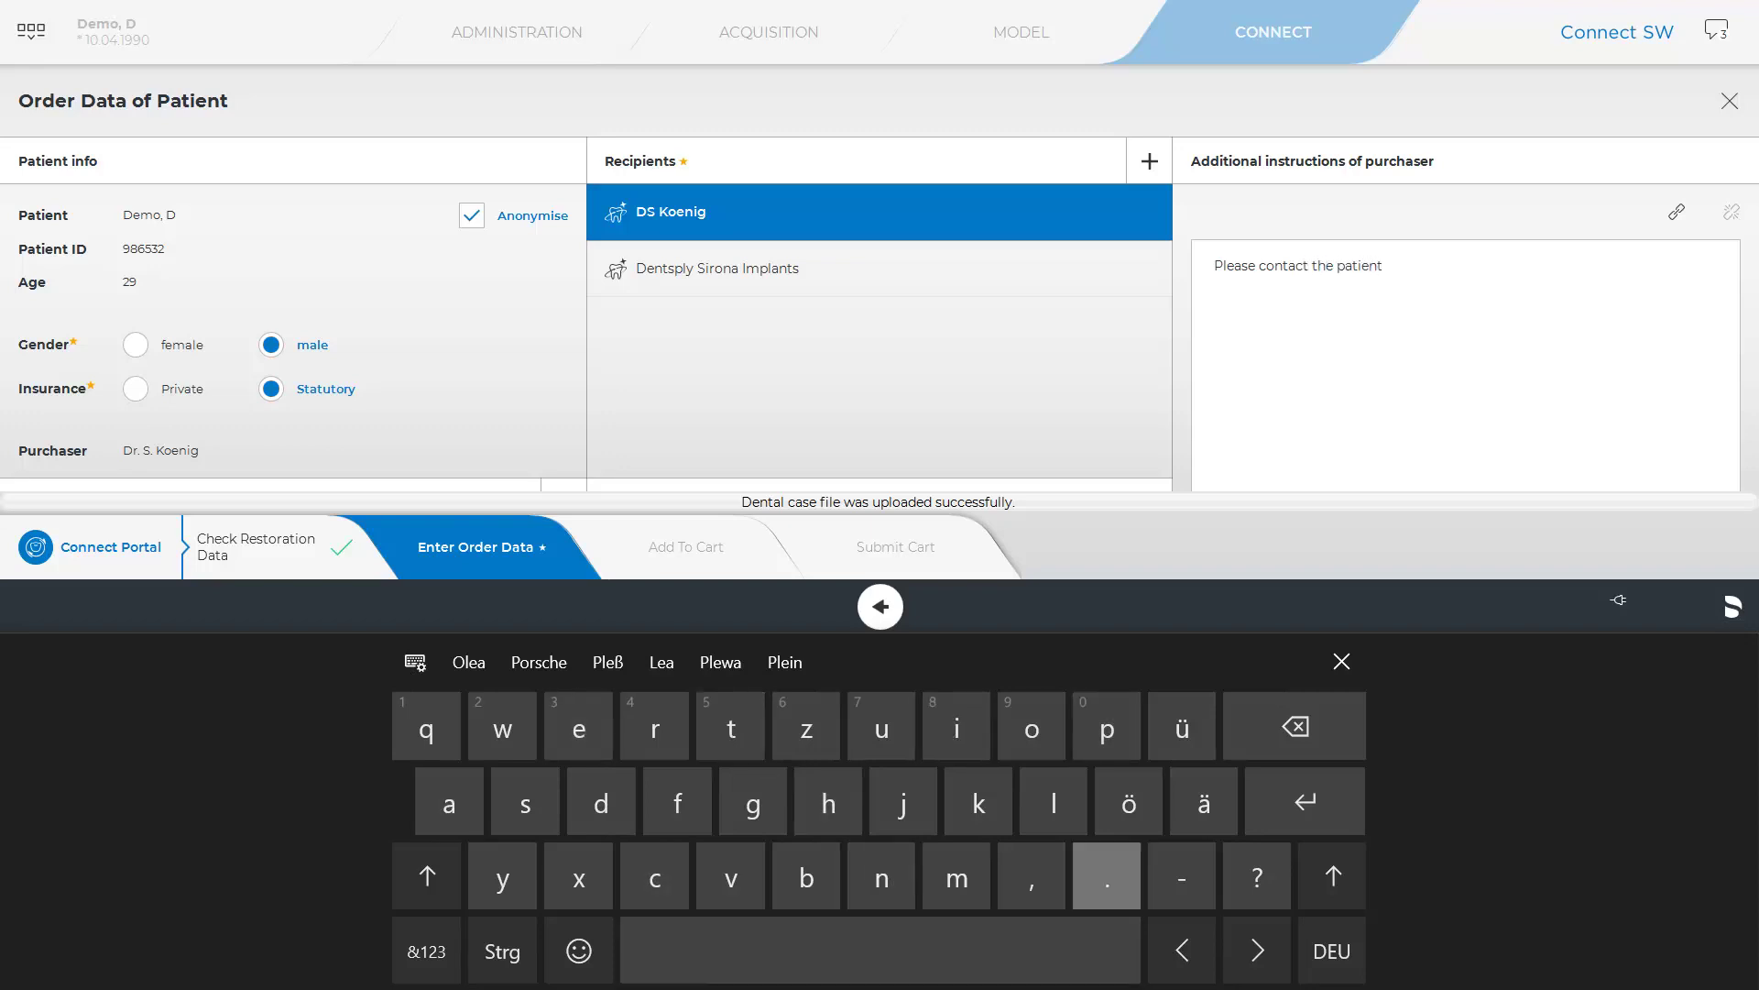
{"action": "left_click", "coordinate": [683, 477]}
- Choose Material 3 and request the service 'Individual shade taking'
{"action": "left_click", "coordinate": [643, 665]}
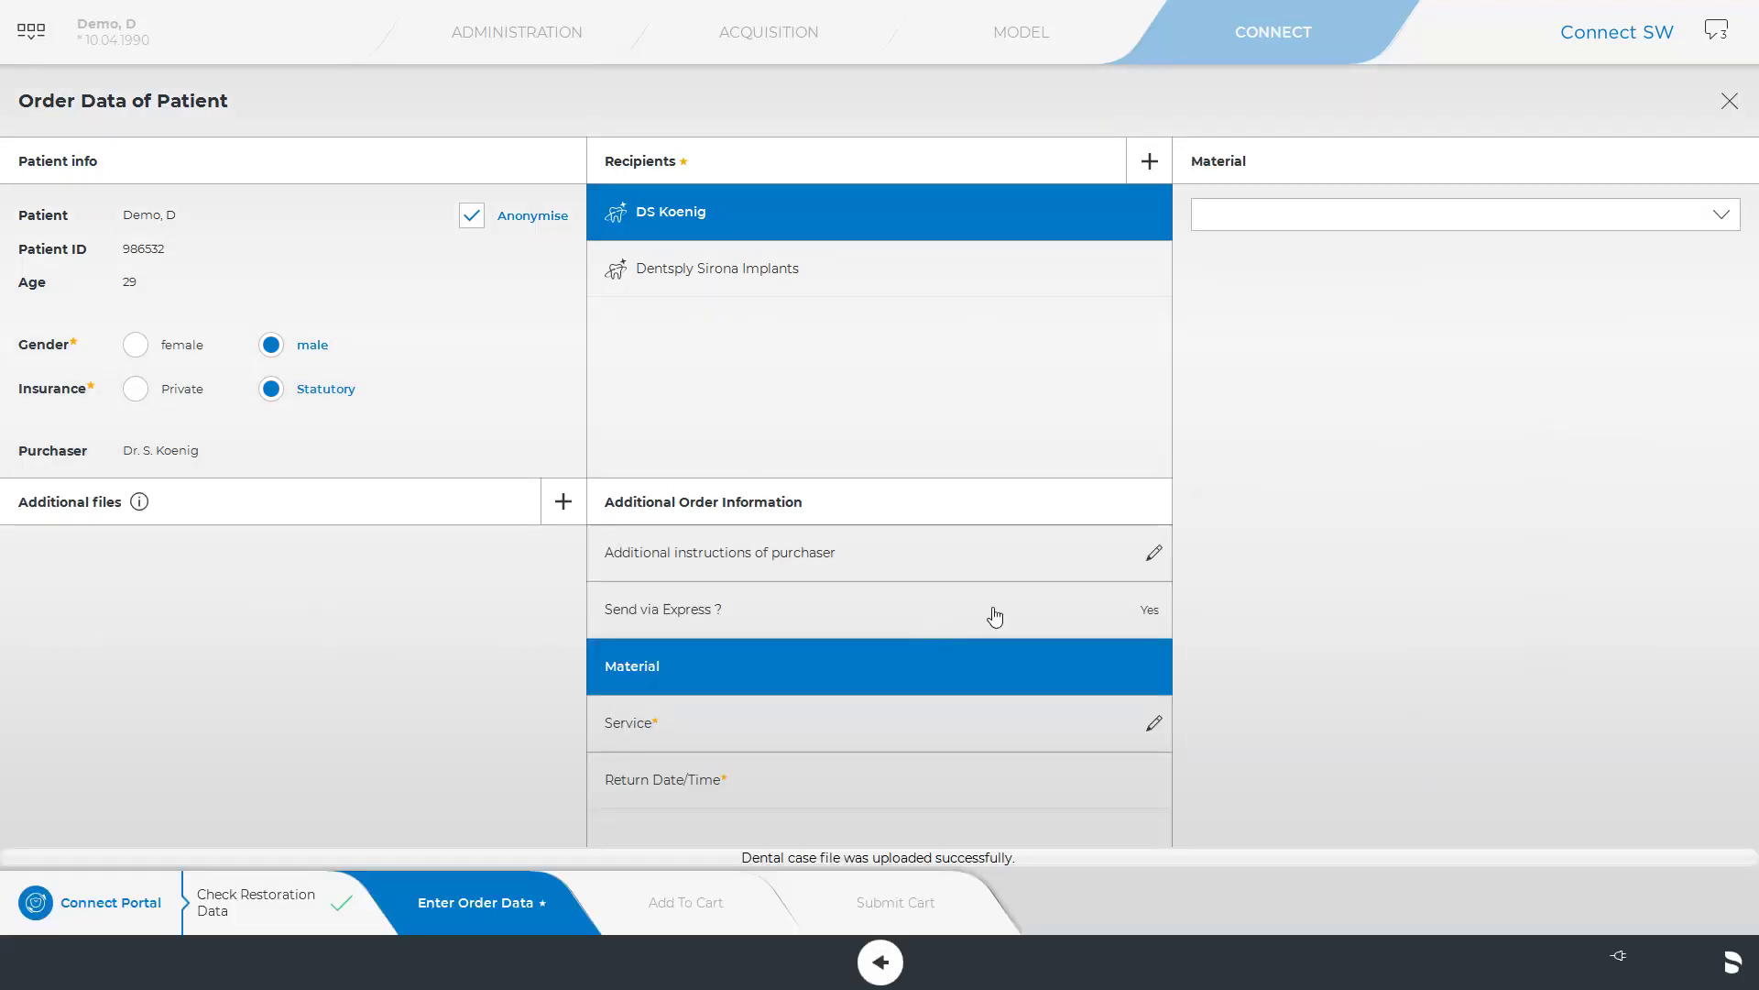
{"action": "left_click", "coordinate": [1279, 216]}
{"action": "left_click", "coordinate": [1262, 366]}
{"action": "left_click", "coordinate": [943, 723]}
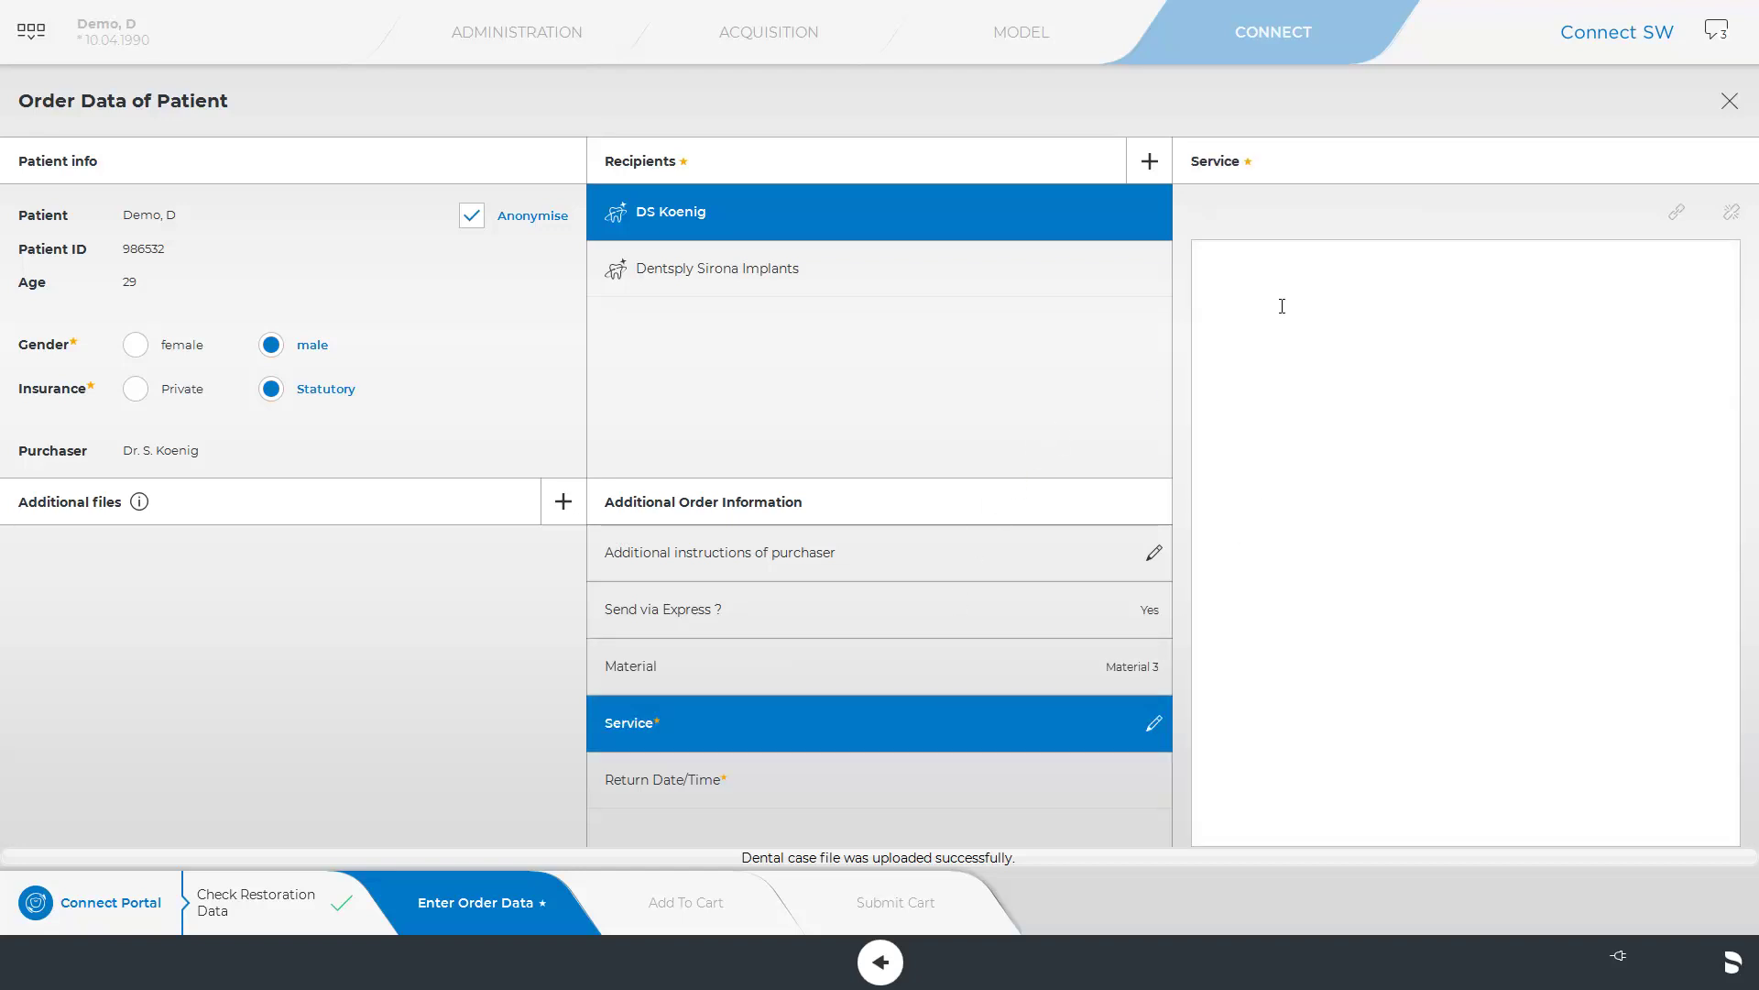
{"action": "left_click", "coordinate": [1282, 306]}
{"action": "type", "text": "Individual s"}
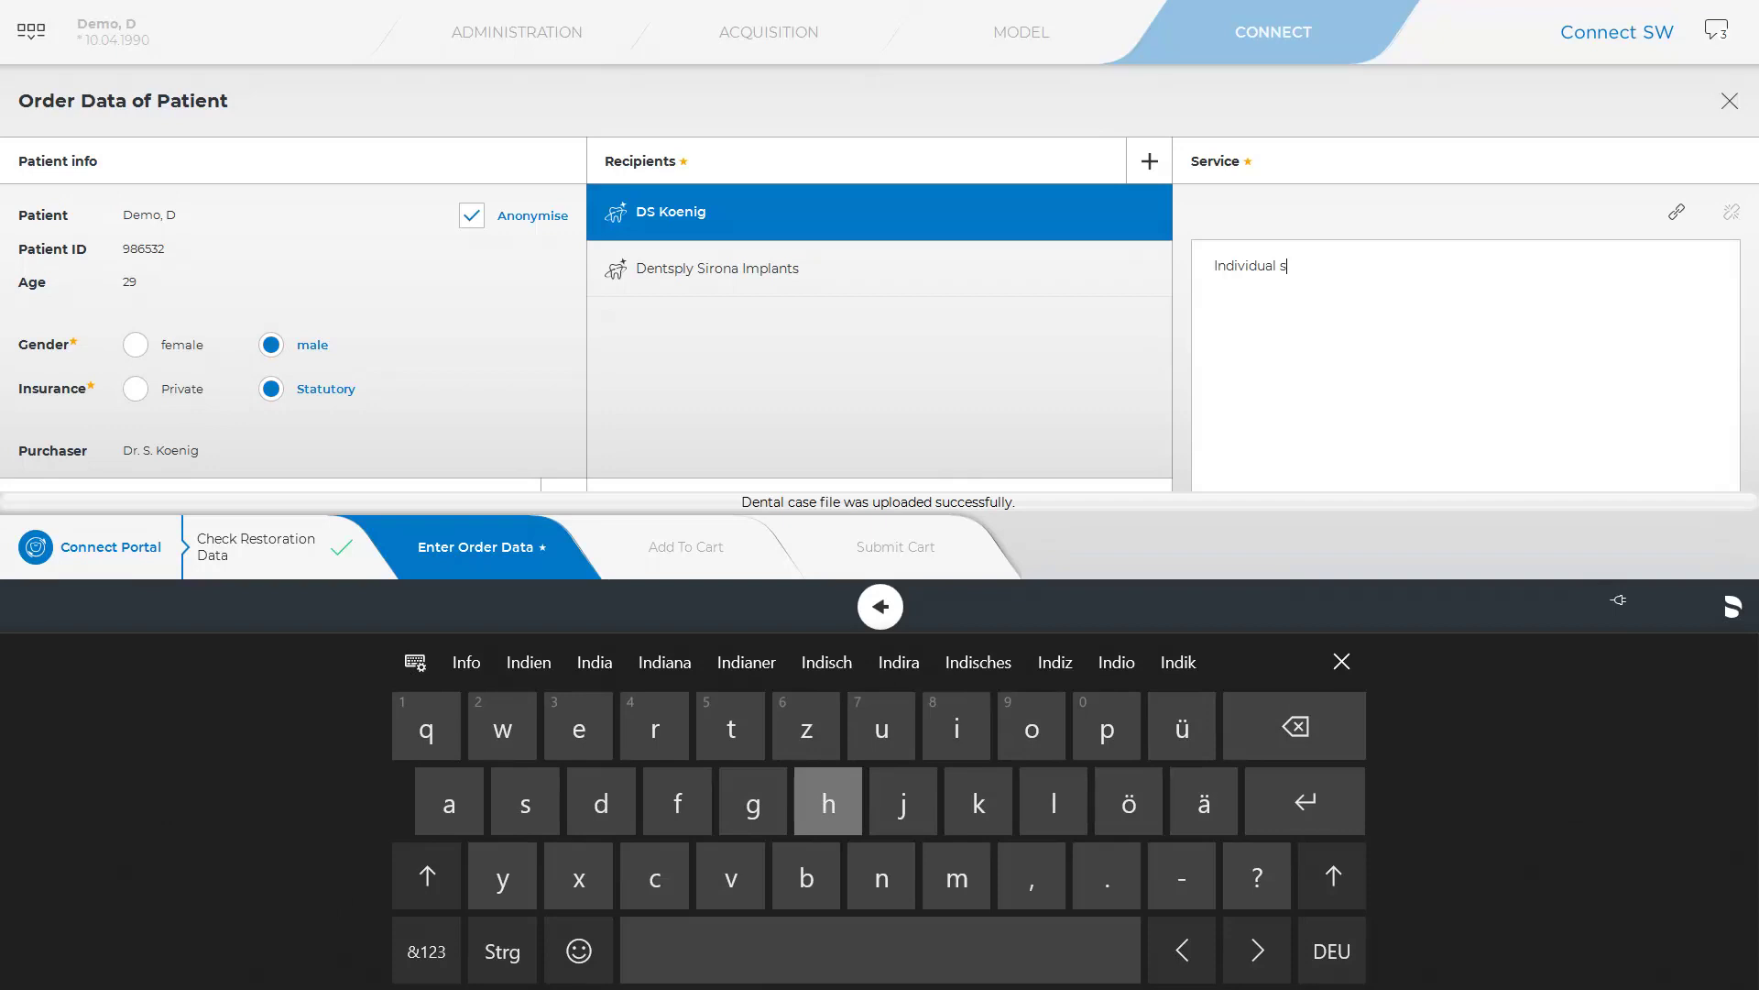
{"action": "type", "text": "hade takin"}
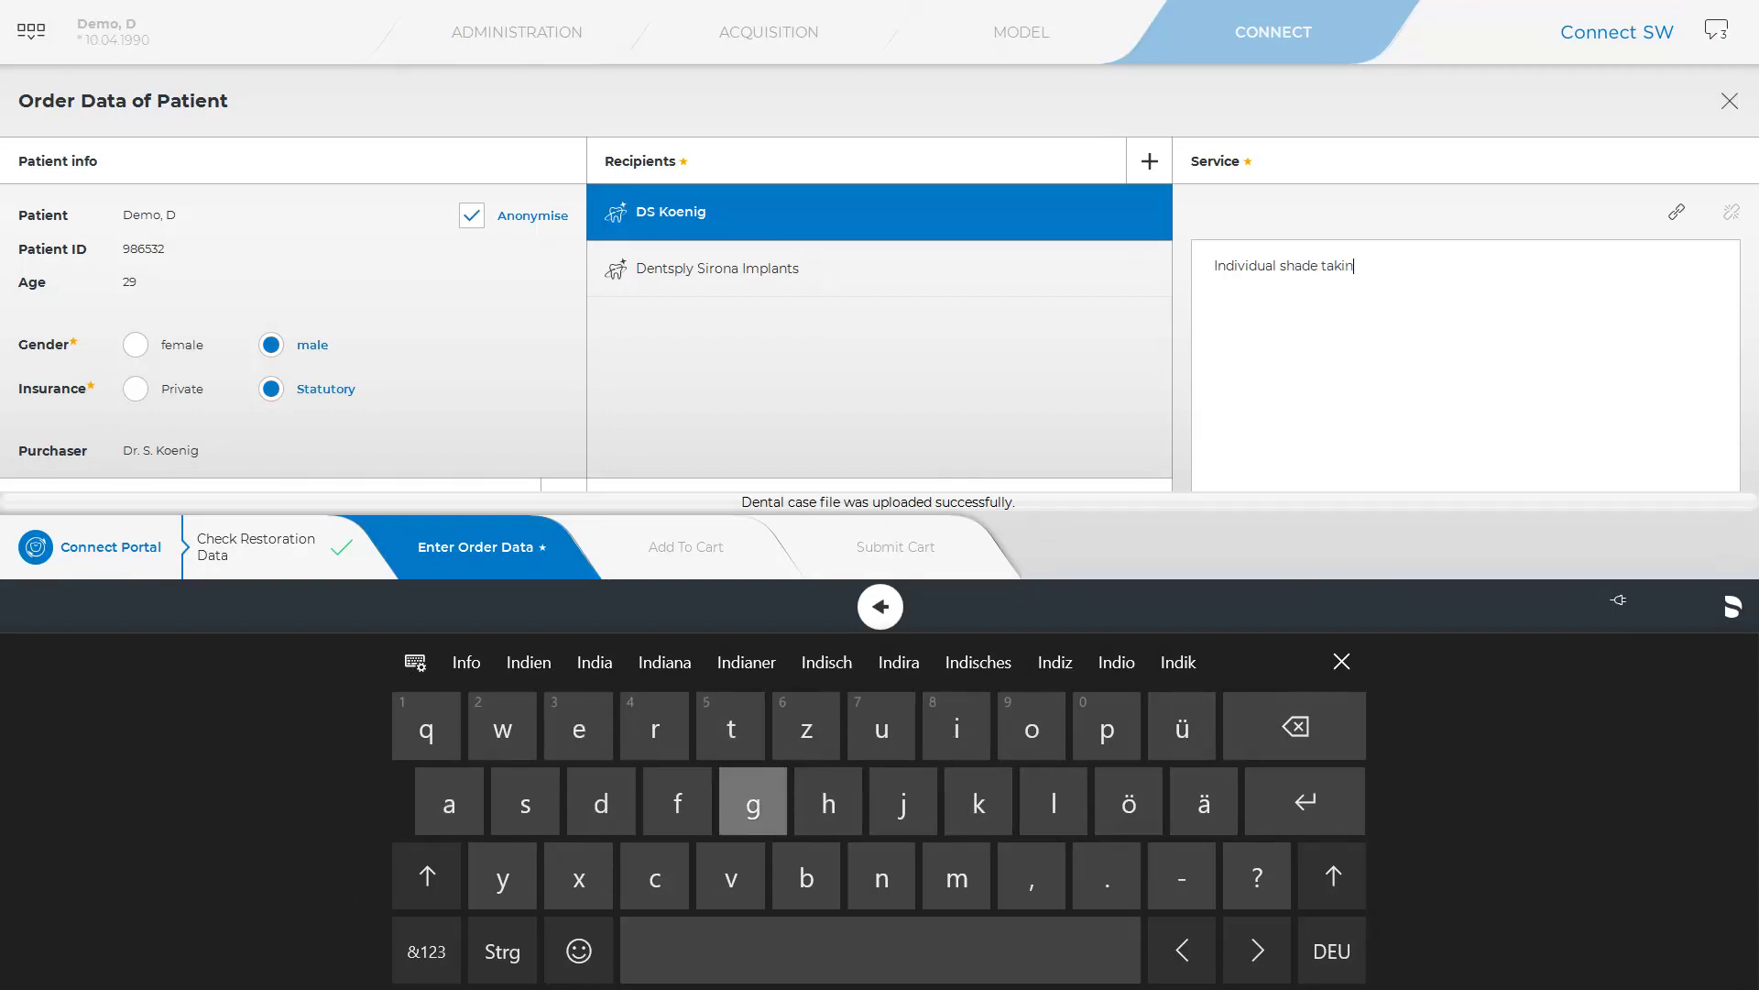
{"action": "type", "text": "g"}
{"action": "left_click", "coordinate": [706, 785]}
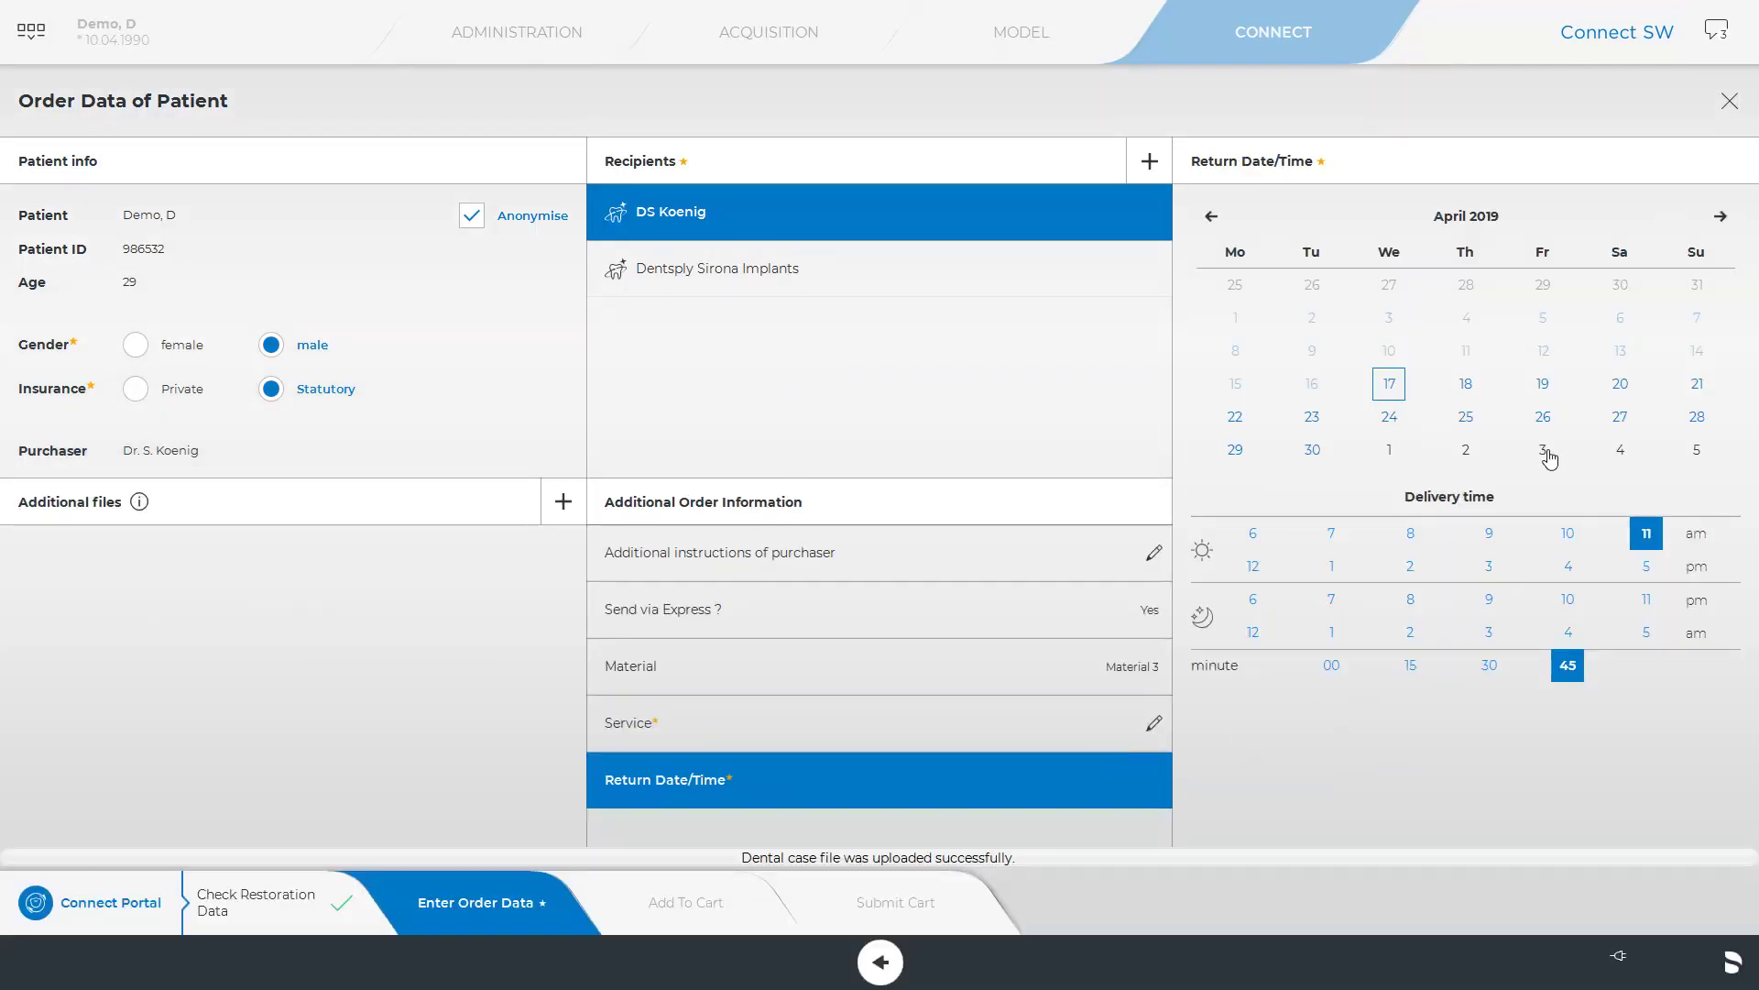
- Set the return date to 3 May 2019 at 16:30
{"action": "left_click", "coordinate": [1544, 451]}
{"action": "left_click", "coordinate": [1568, 566]}
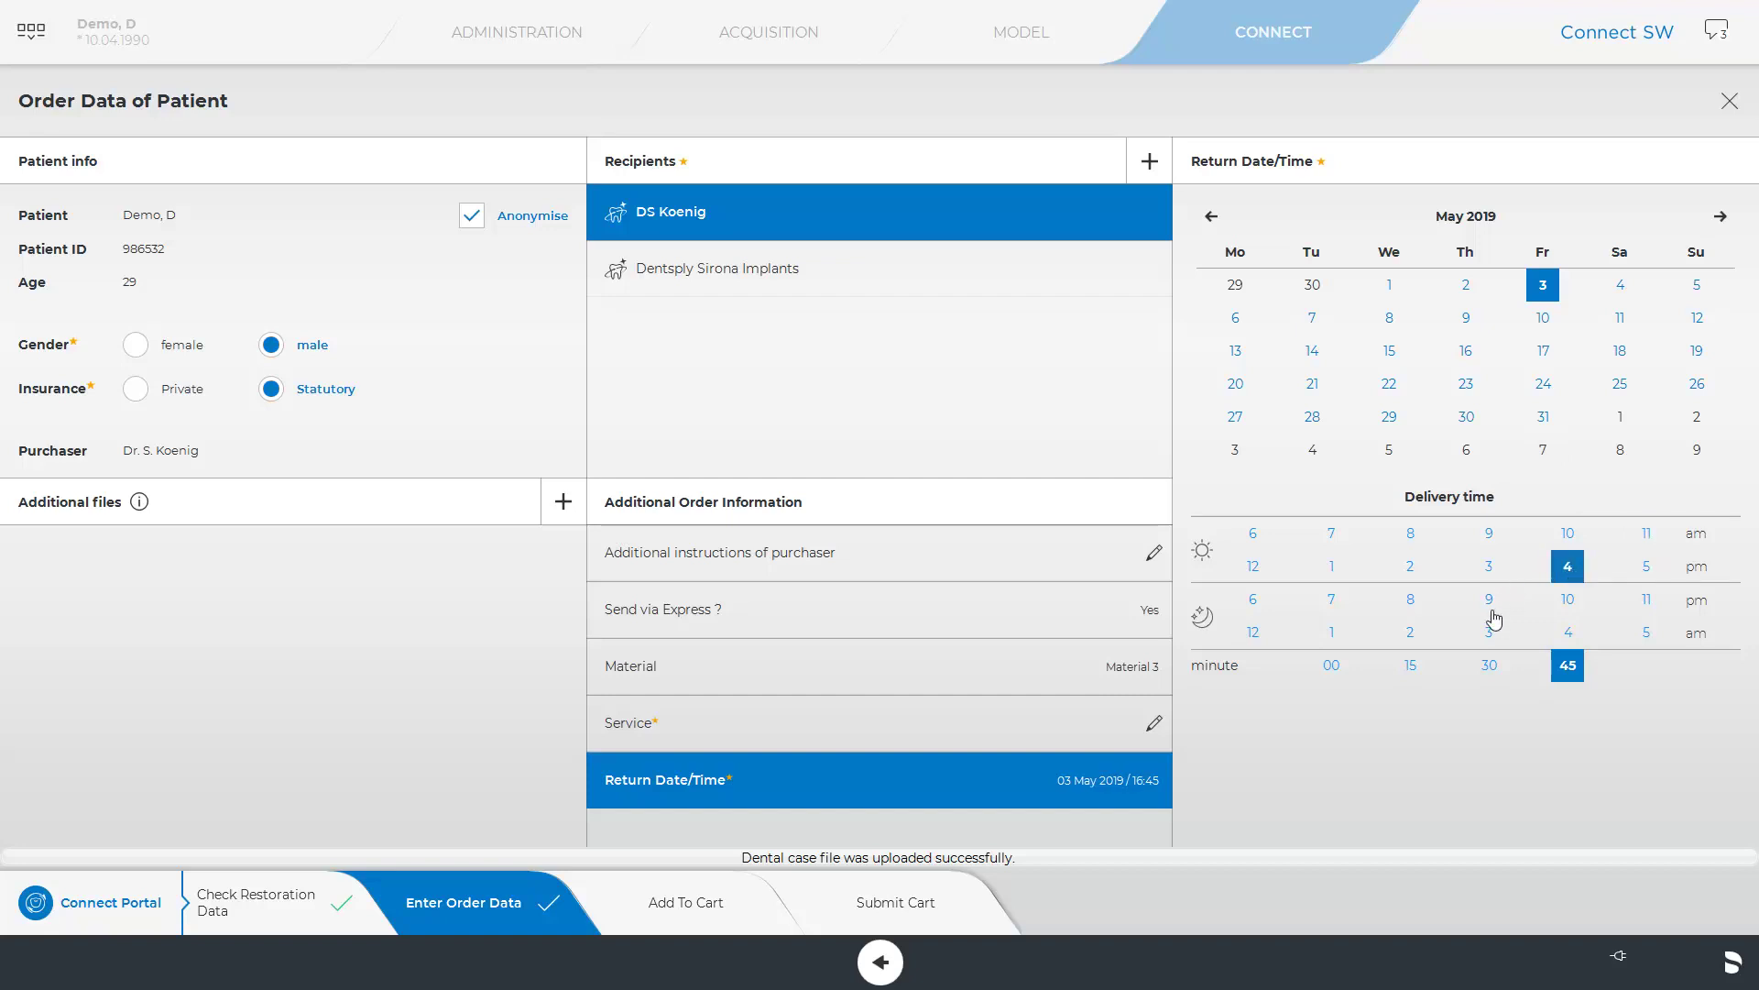
{"action": "left_click", "coordinate": [1488, 667]}
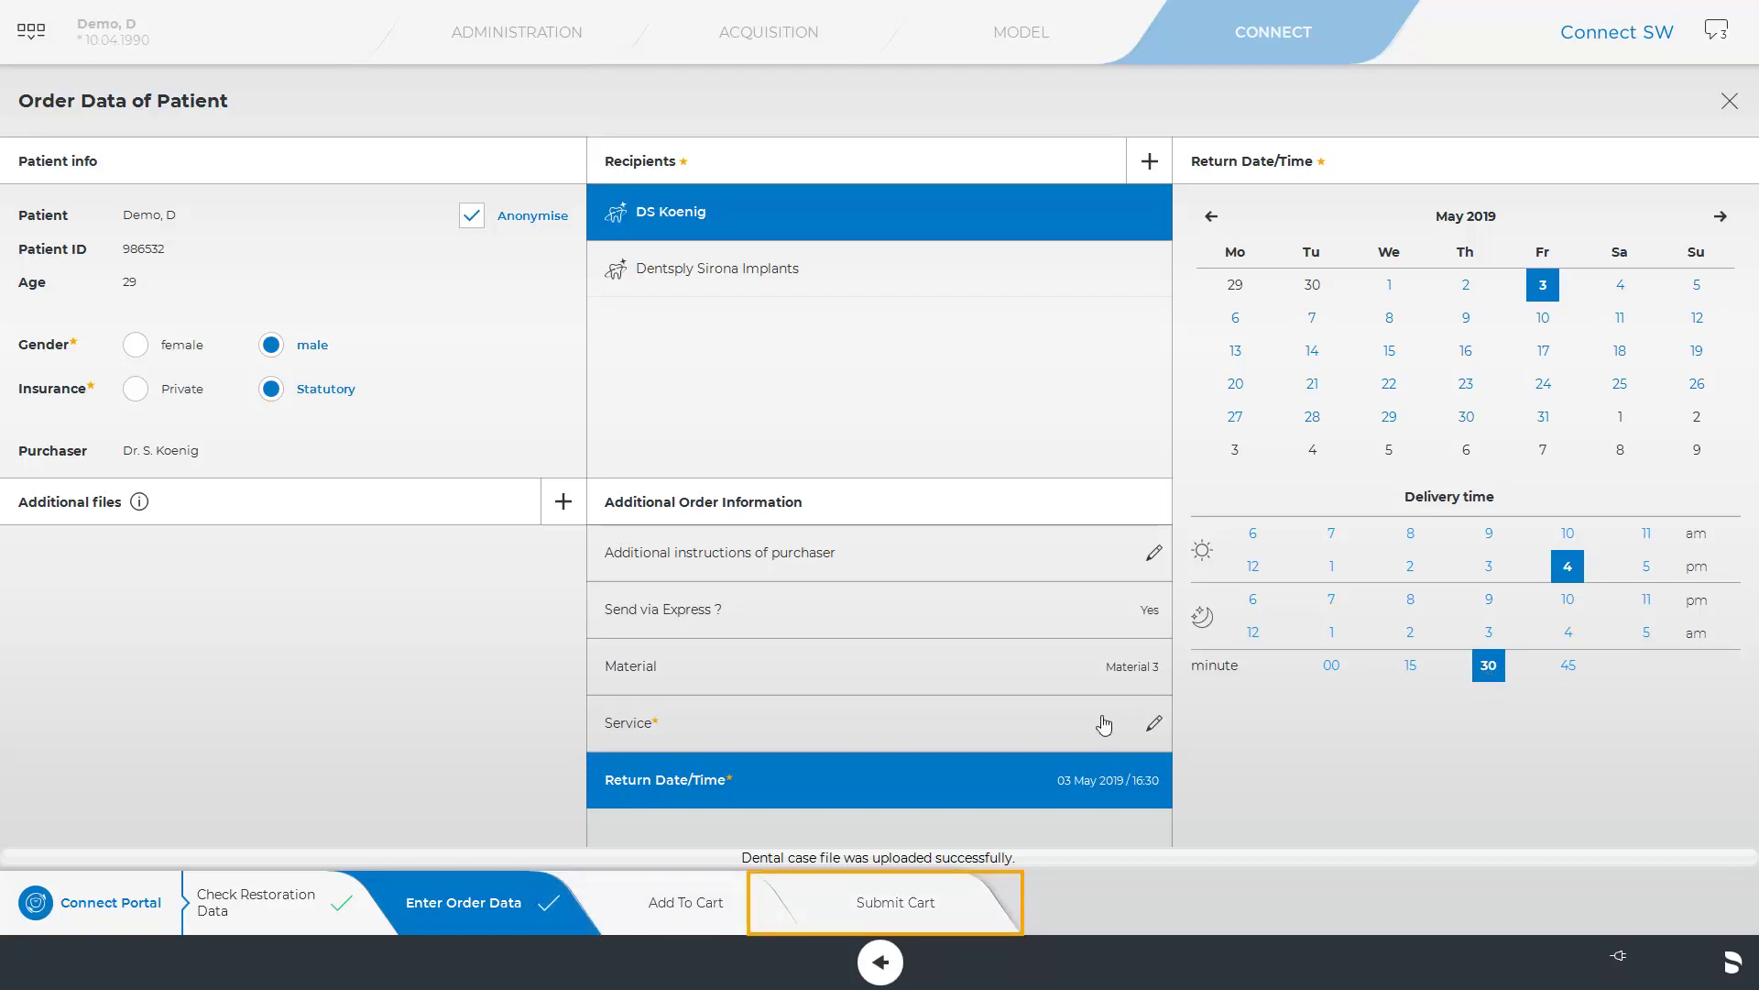
- Submit the cart so the order appears under Commissioned Orders
{"action": "left_click", "coordinate": [950, 898]}
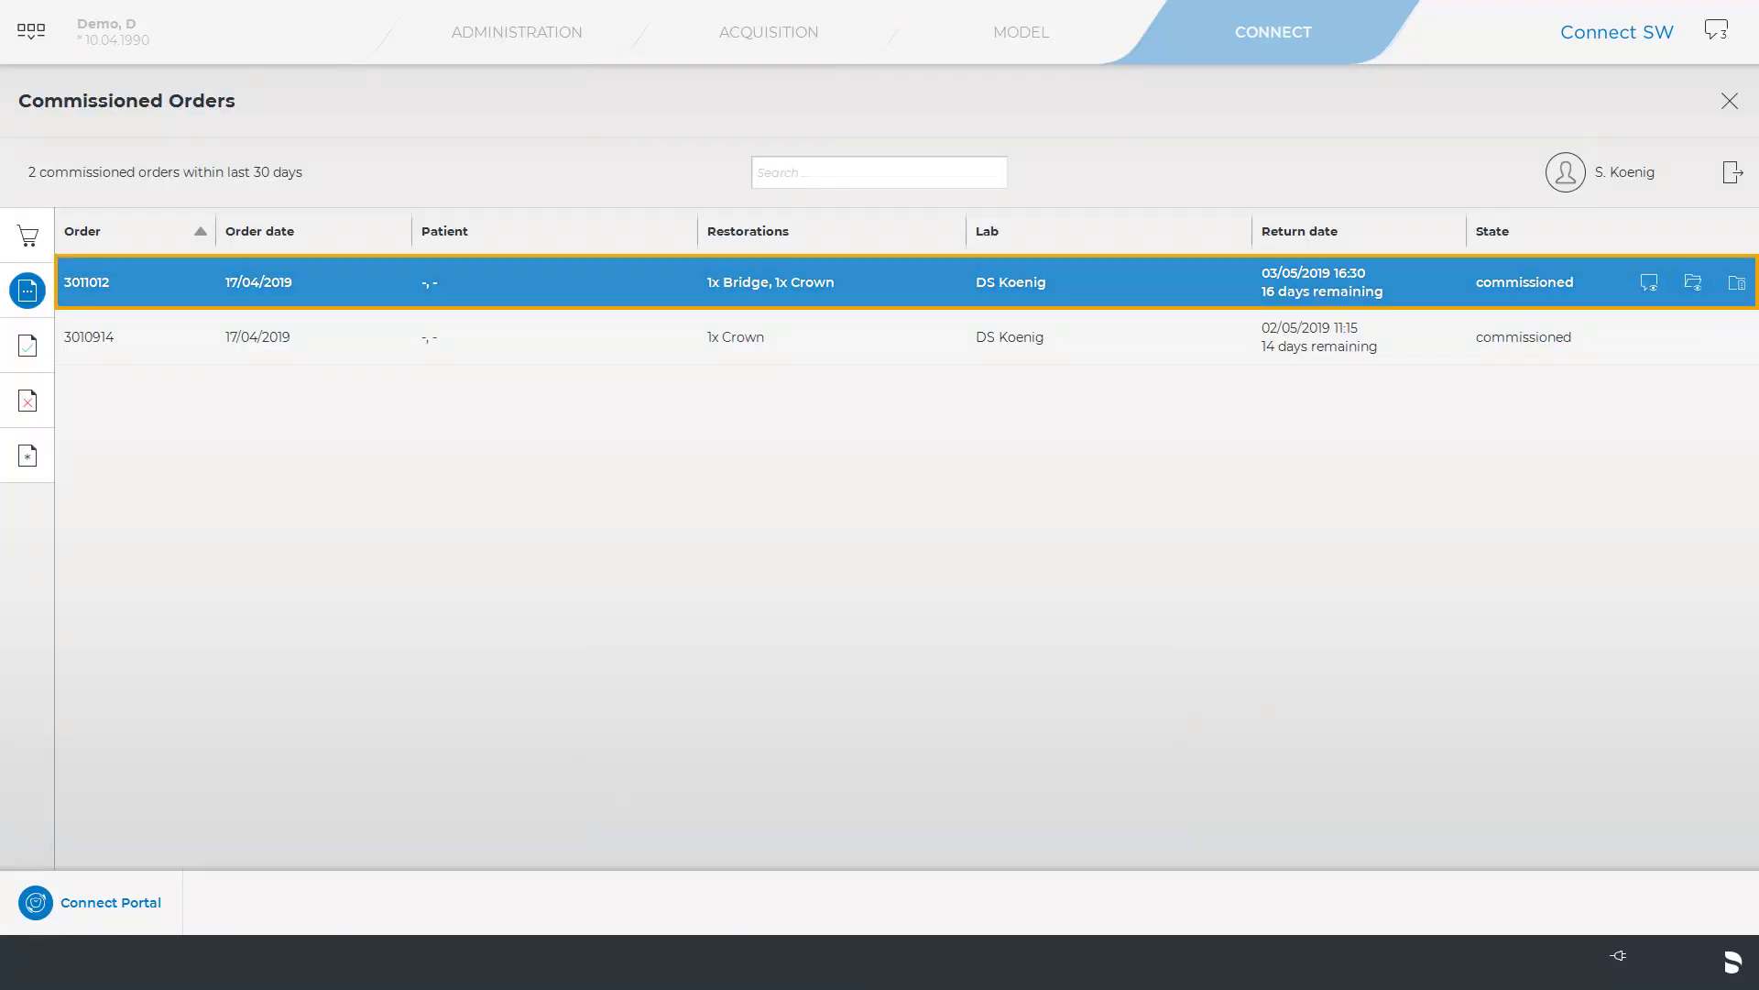